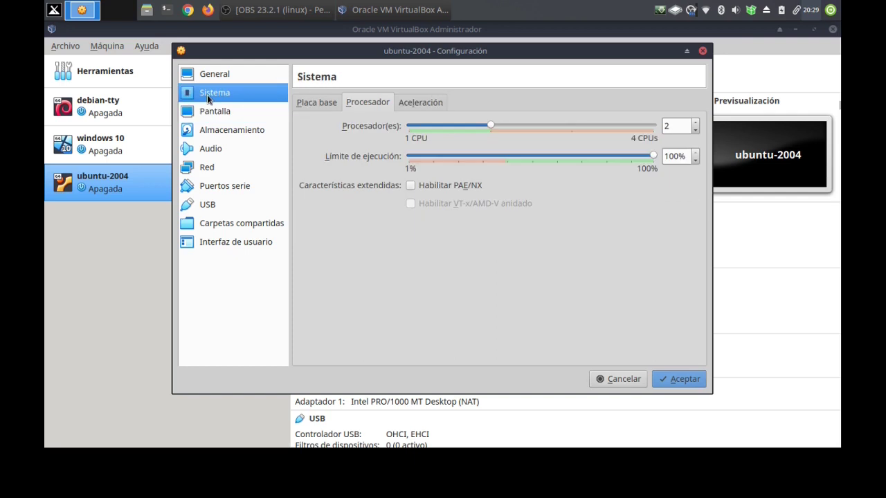
Confirm ubuntu-2004 has 3072 MB base memory and 2 processors under Sistema, then accept the settings.
click(312, 103)
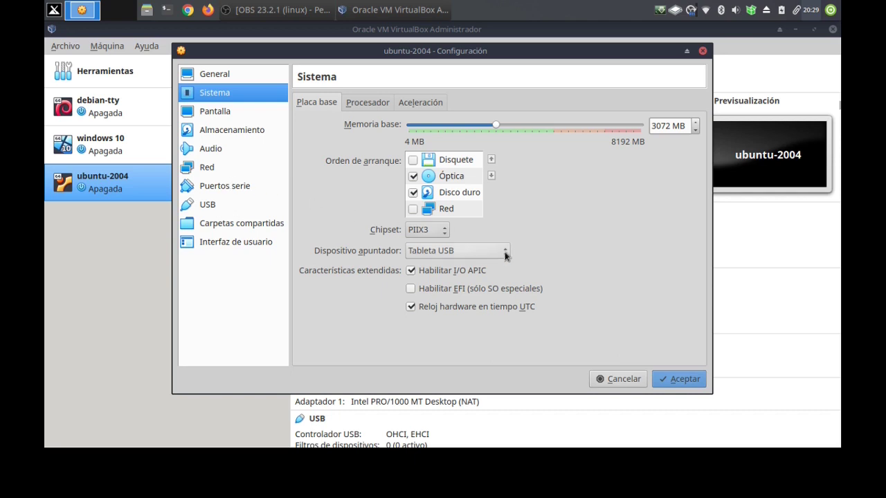
click(680, 379)
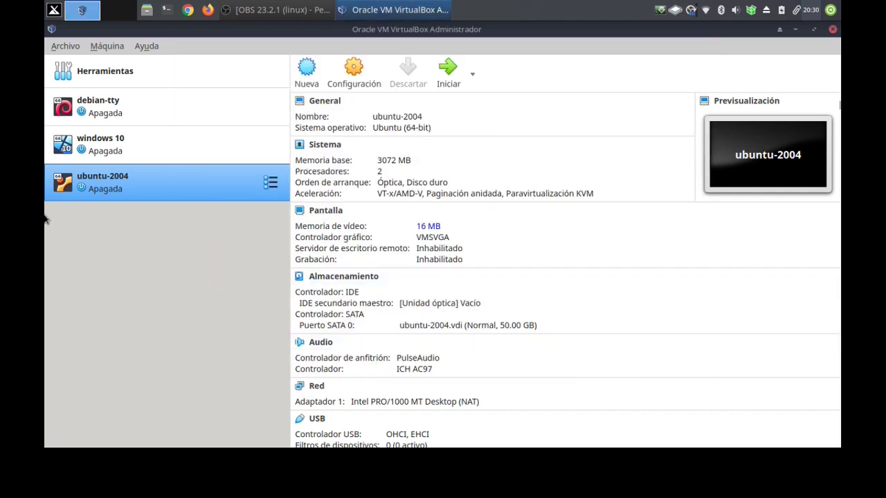
Add ubuntu-20.04-desktop-amd64.iso from Downloads and select it as the VM's start-up disk.
double_click(79, 183)
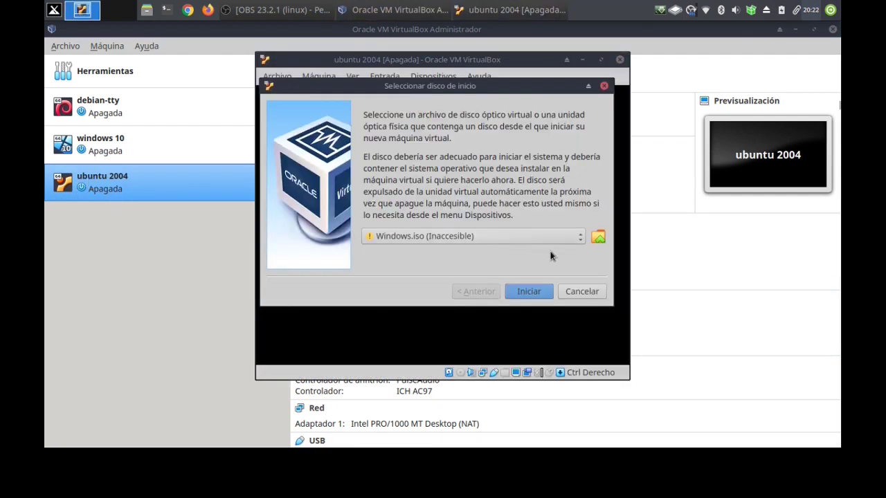
click(598, 238)
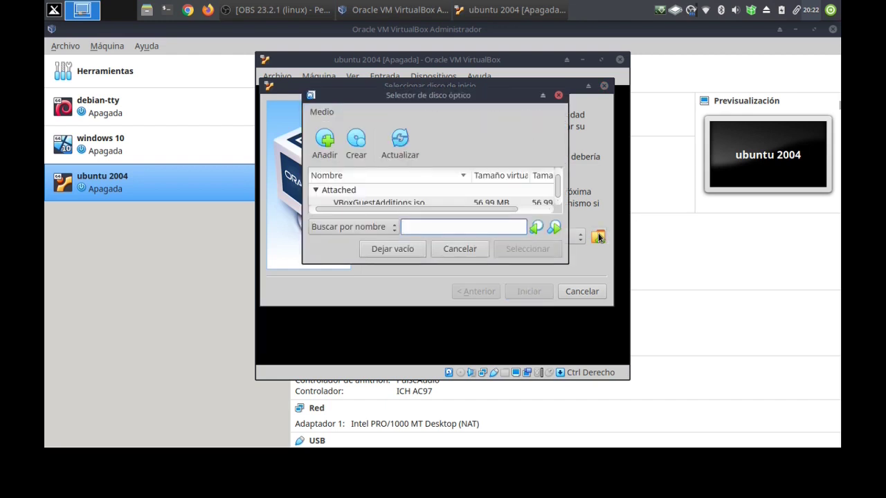
click(319, 156)
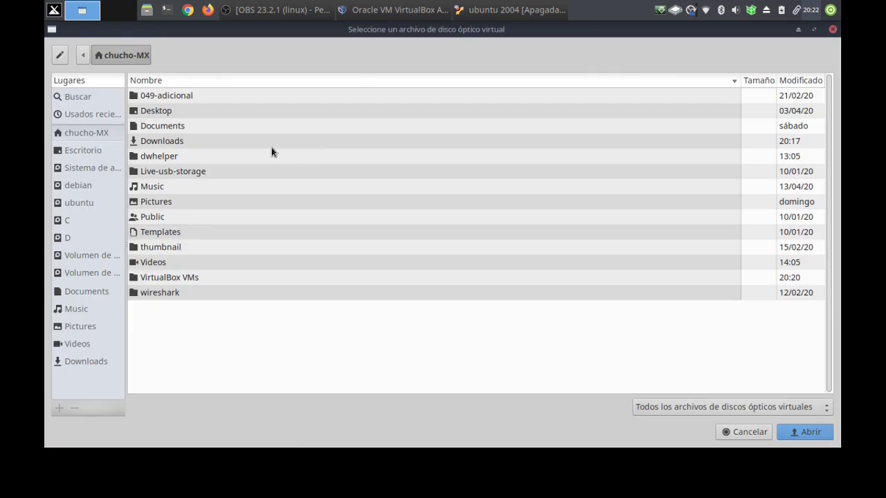
click(152, 146)
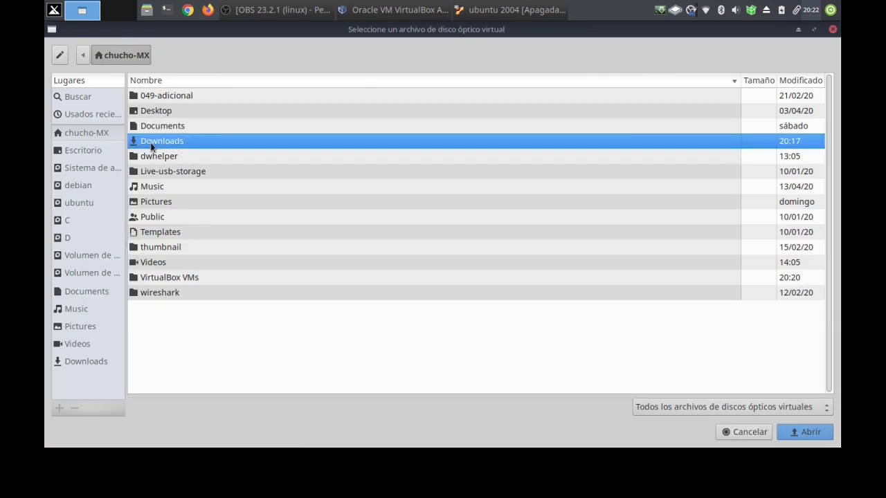
double_click(151, 145)
click(151, 143)
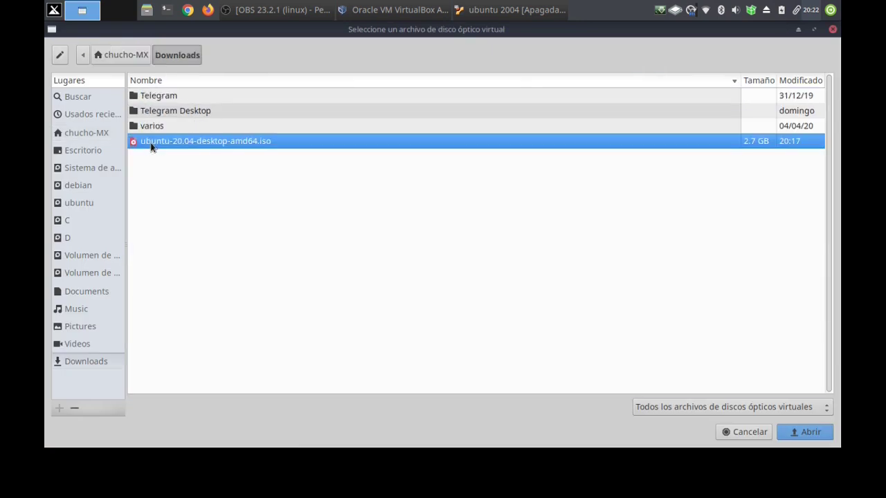
click(808, 435)
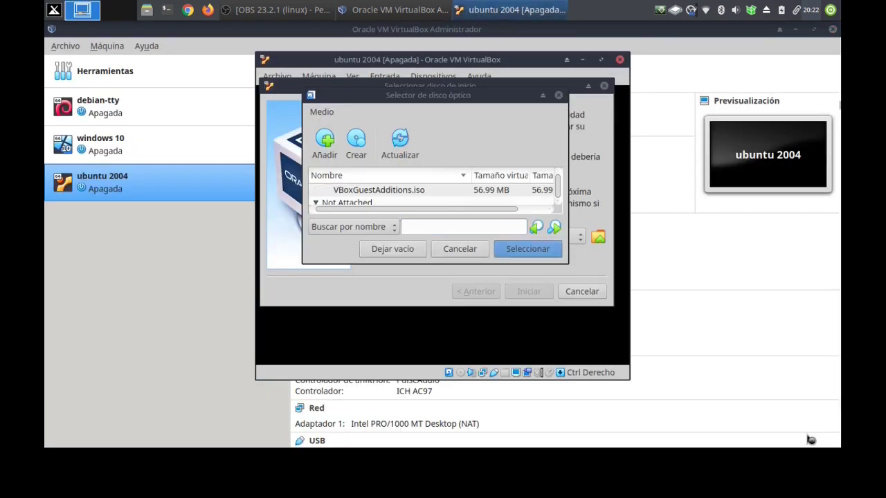
click(515, 248)
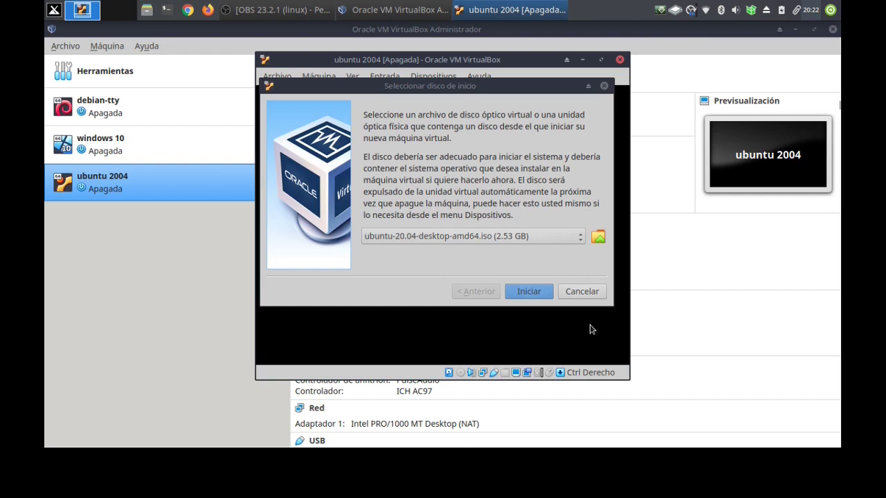
Start the VM from the Ubuntu ISO and switch its window to full-screen mode.
click(528, 291)
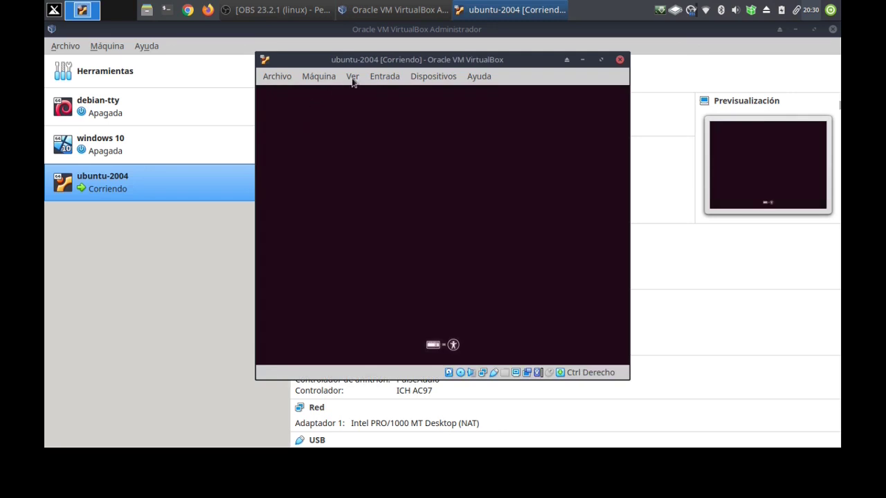
click(352, 77)
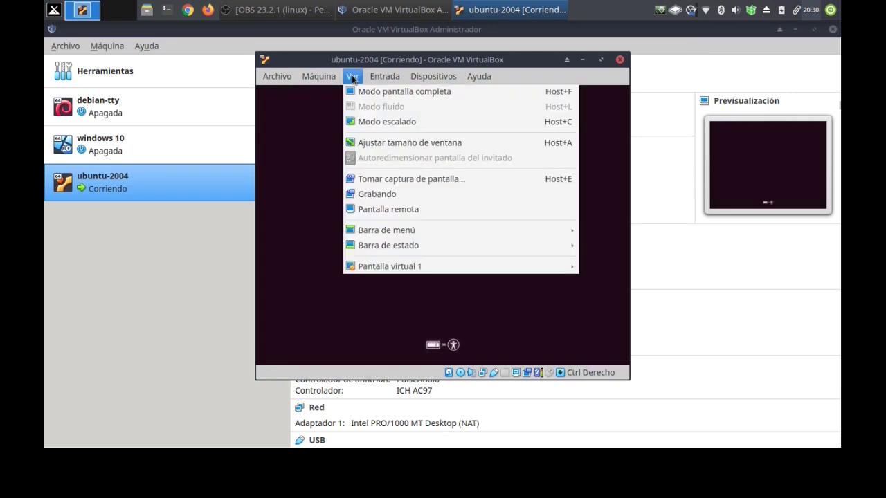
click(359, 88)
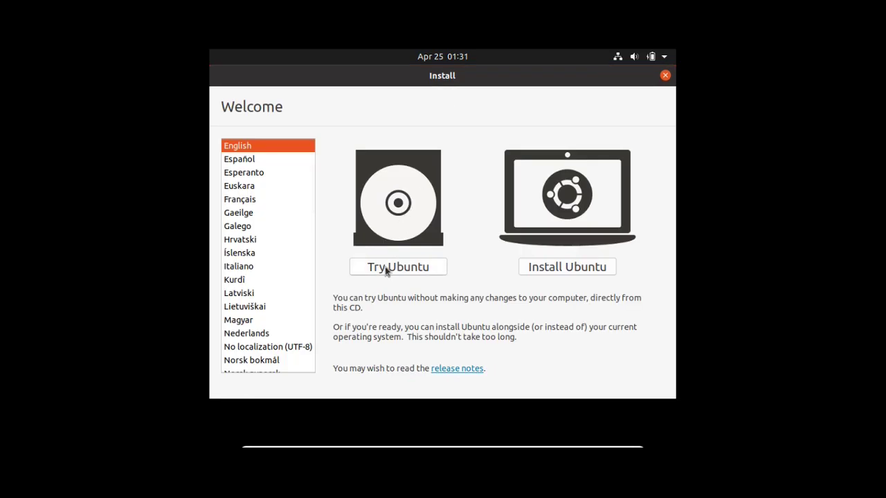
Choose Español as the installer language and pick Probar Ubuntu to enter the live desktop.
click(235, 159)
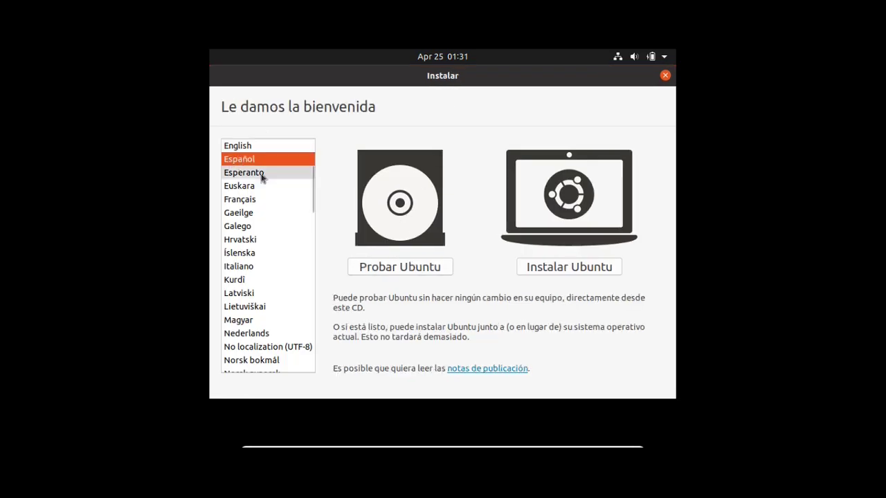
click(392, 265)
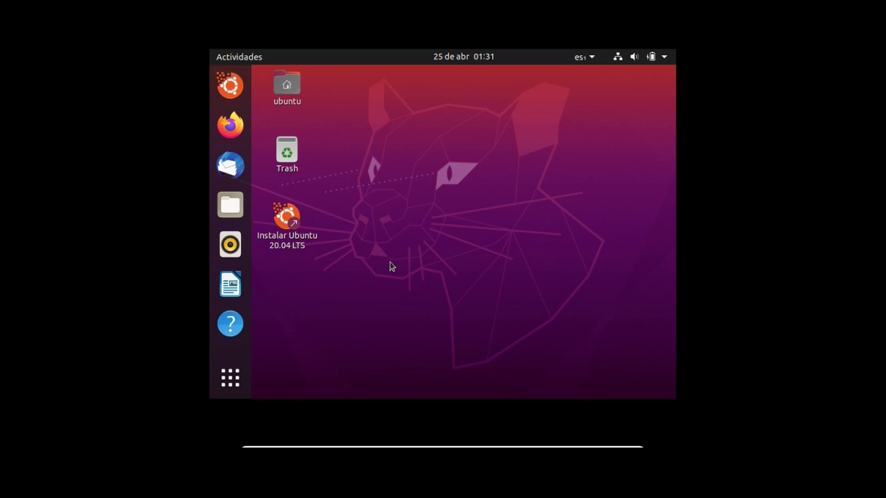
Open GNOME Settings from the system menu and go to the Monitores page.
click(663, 57)
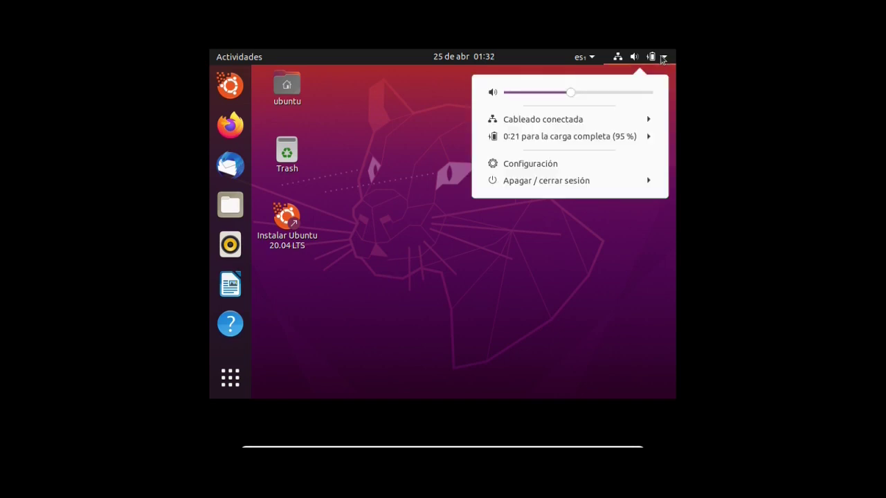
click(507, 164)
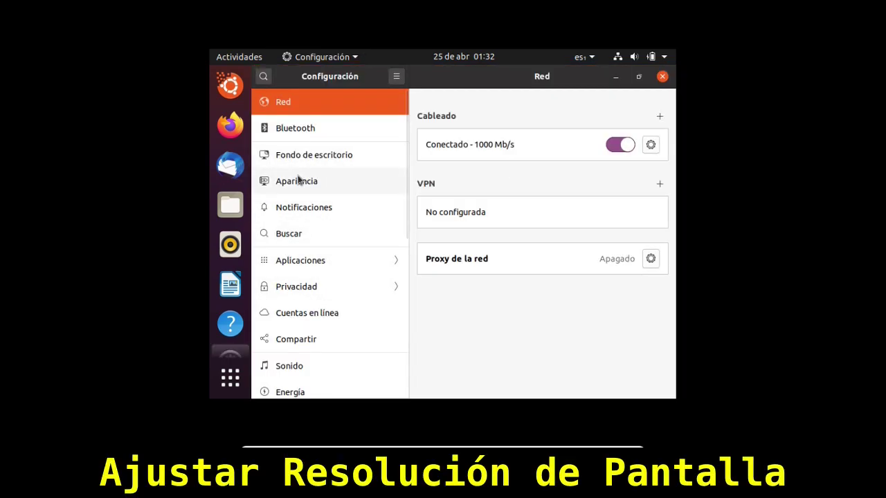
scroll(299, 181, down, 5)
scroll(303, 183, up, 5)
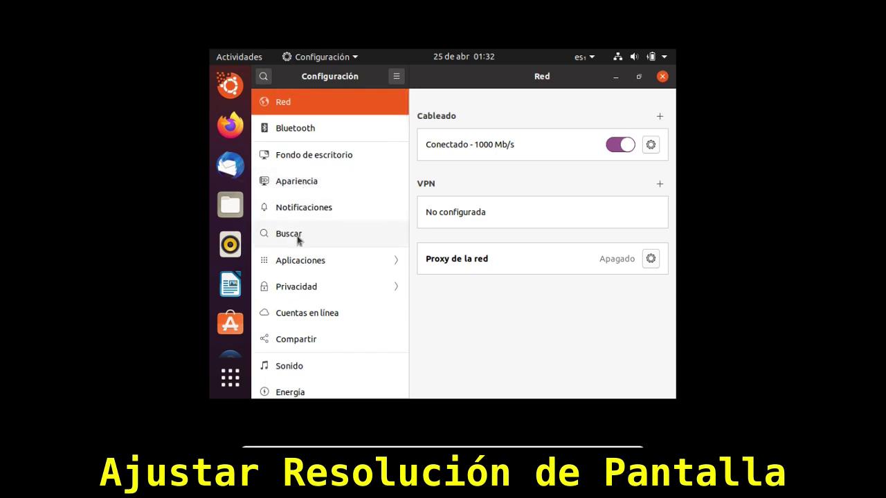
scroll(298, 238, down, 2)
click(297, 343)
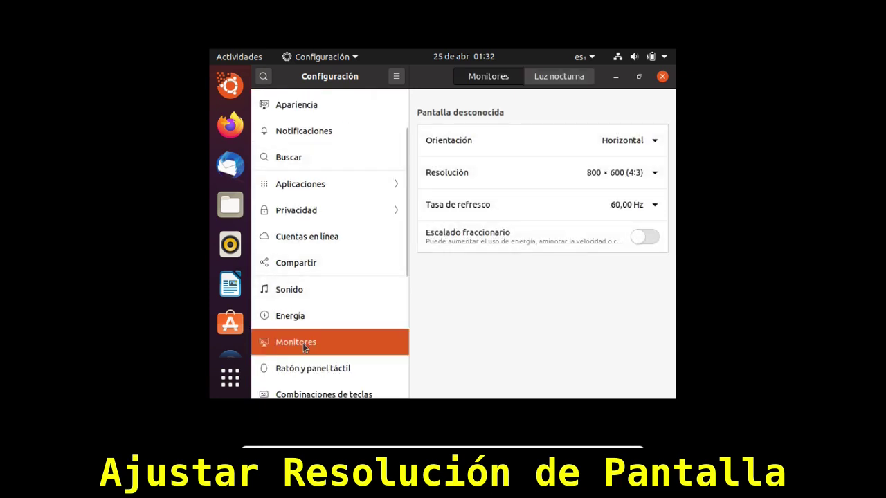
Apply and keep 1360 × 768 (16:9) resolution, close Settings, and launch Firefox.
click(637, 187)
scroll(599, 217, down, 6)
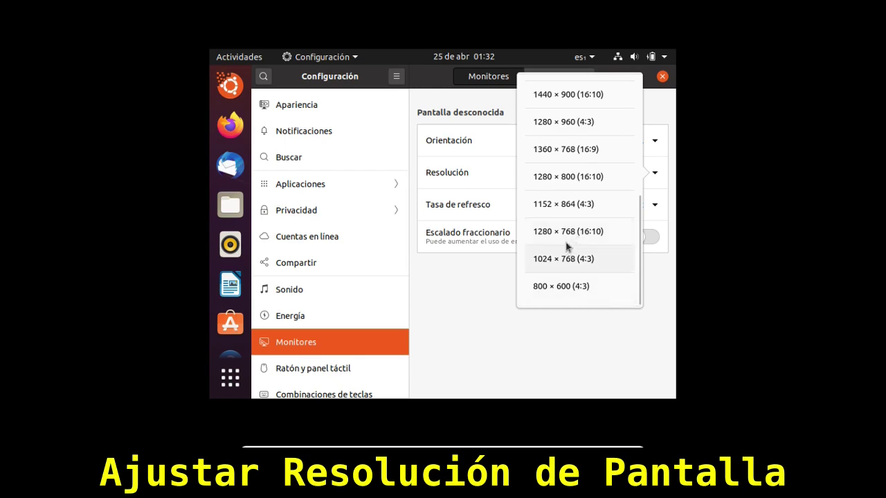
click(561, 150)
click(640, 79)
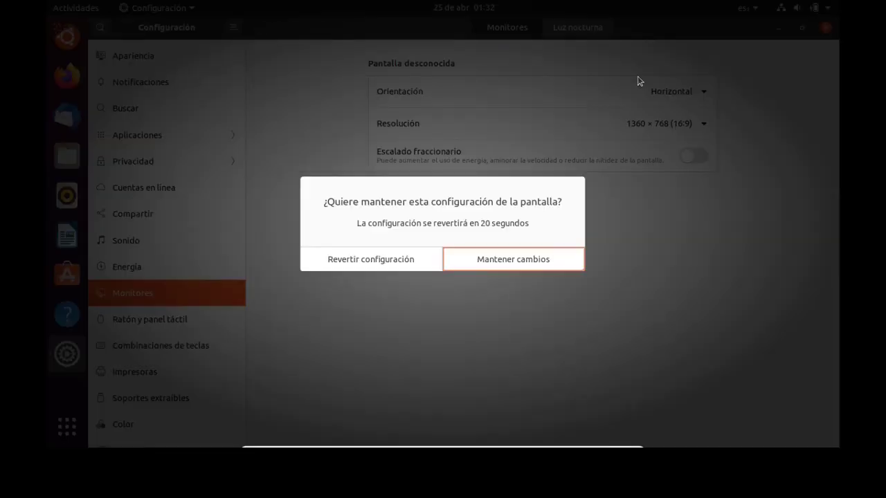
click(508, 262)
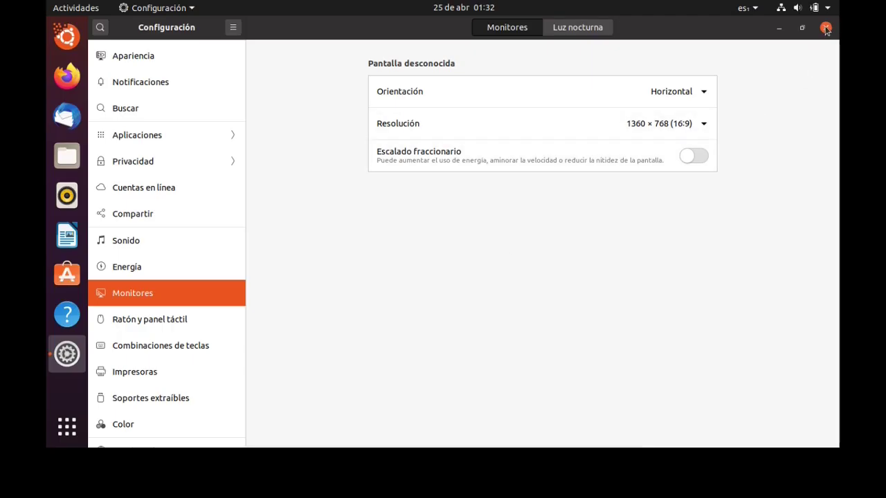
click(826, 29)
click(67, 77)
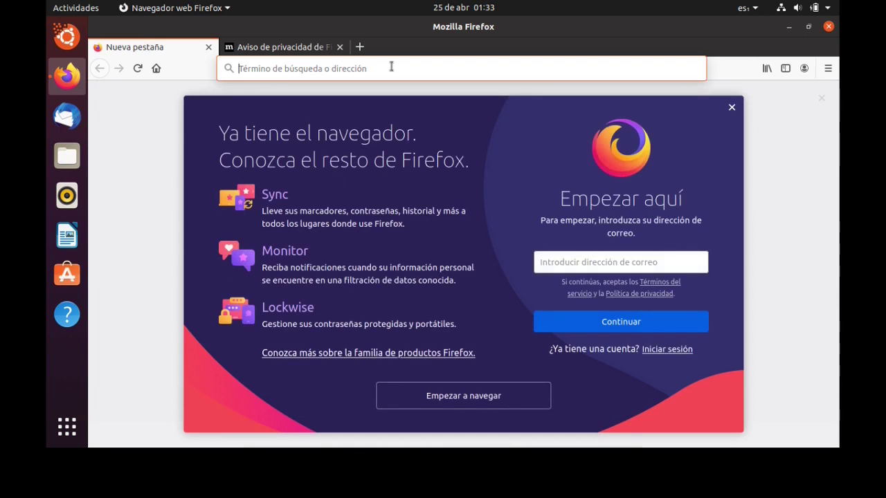
Go to youtube.com and search for 'blender'.
click(391, 66)
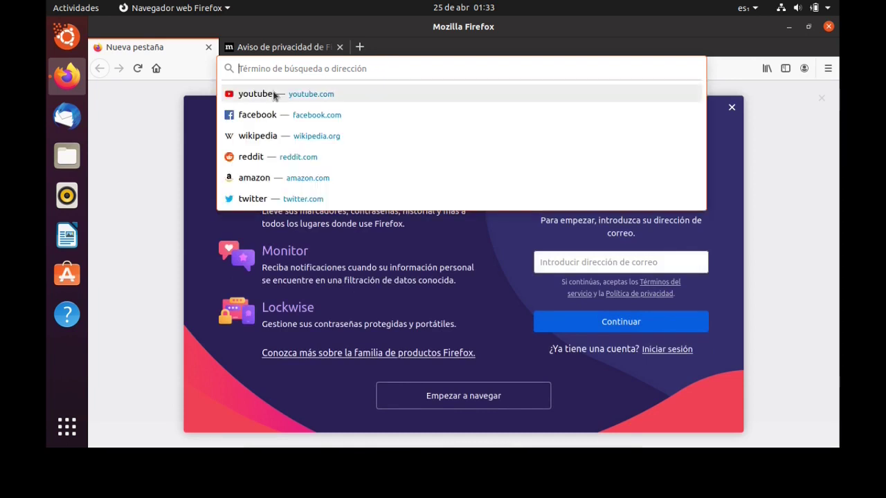
click(271, 93)
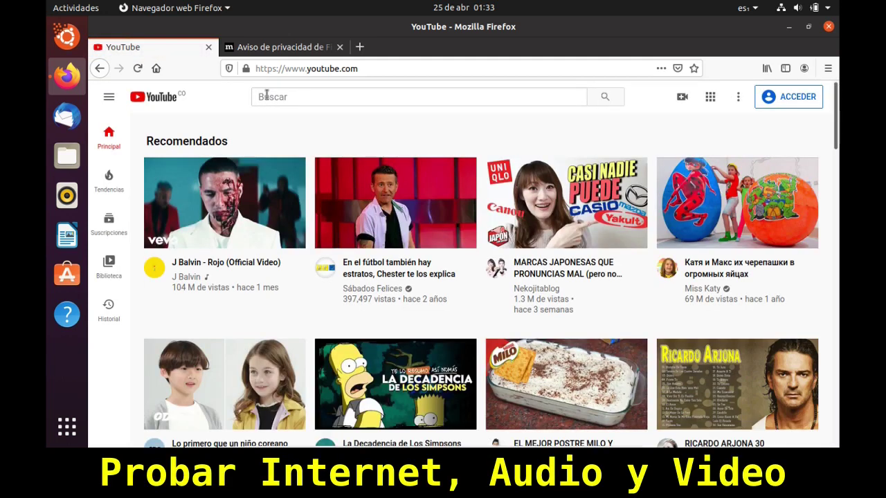
click(296, 97)
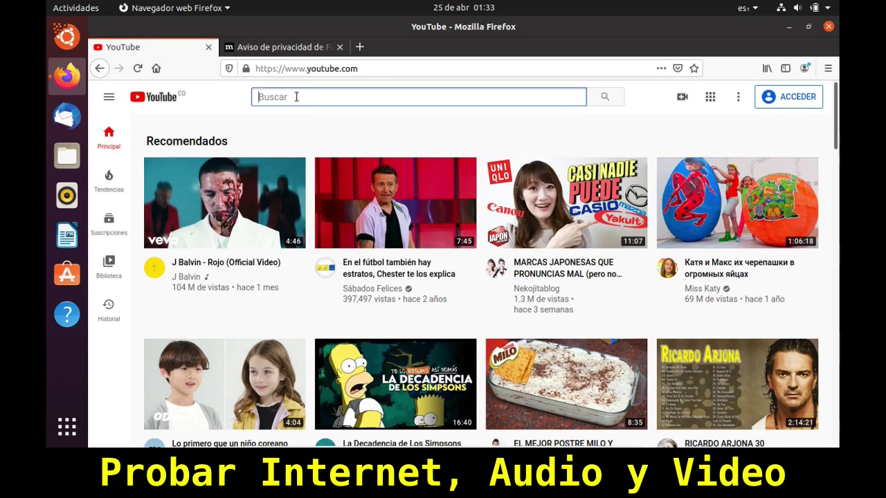
text(blender)
key(Return)
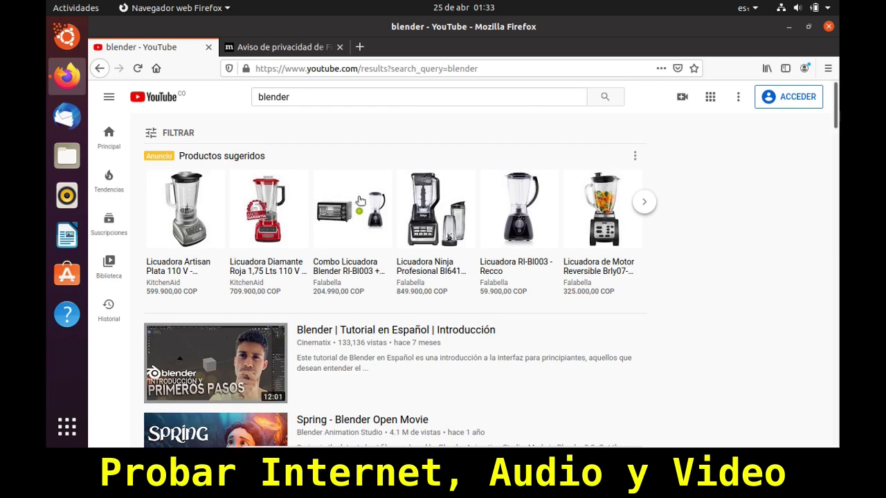
Play the Spring – Blender Open Movie video and raise the system volume.
scroll(367, 256, down, 2)
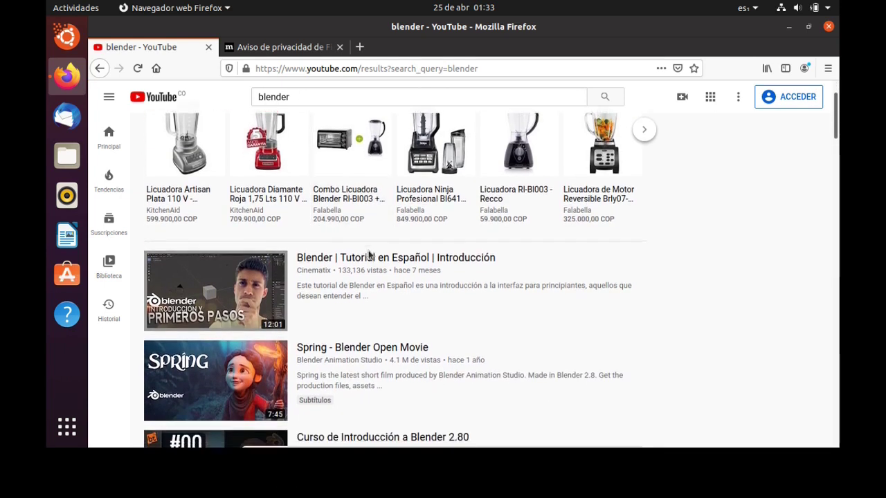
scroll(368, 256, down, 1)
mouse_move(163, 332)
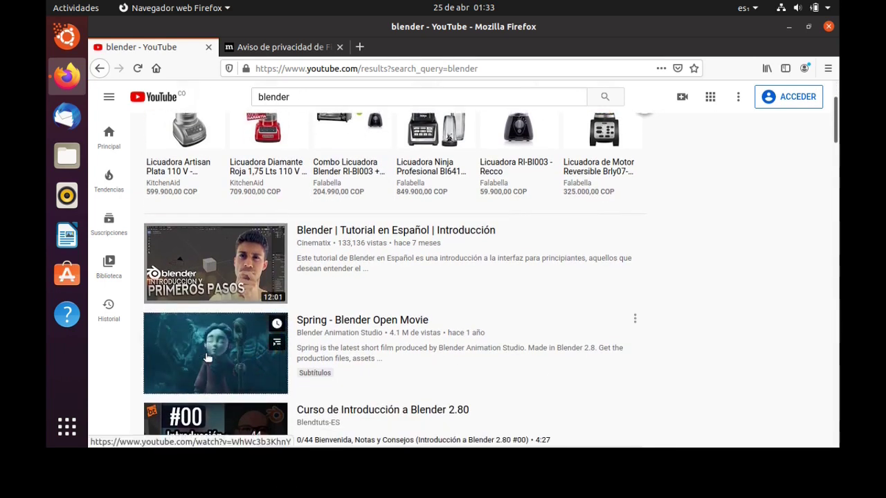
click(207, 358)
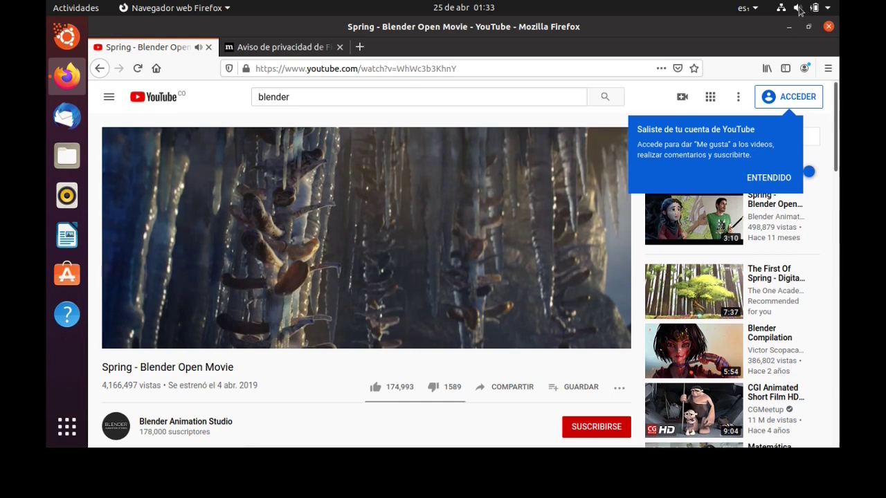
click(798, 8)
mouse_move(777, 43)
mouse_down()
mouse_move(796, 43)
mouse_move(764, 46)
mouse_up()
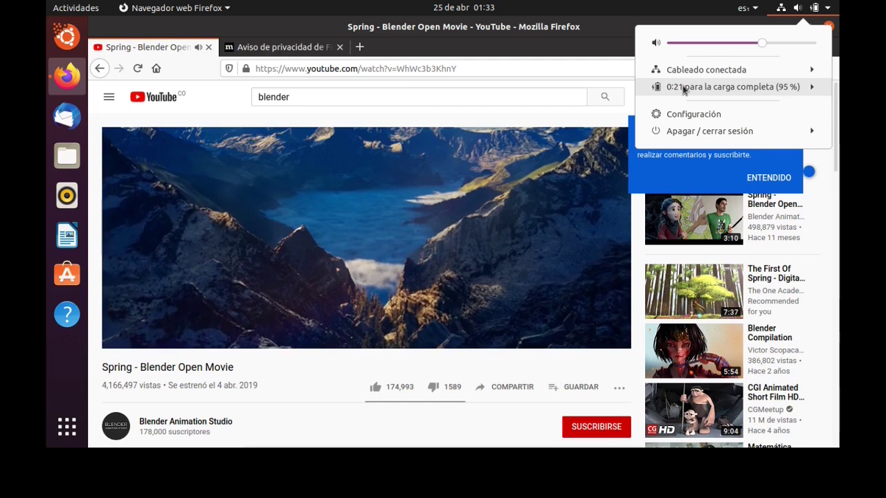
click(215, 308)
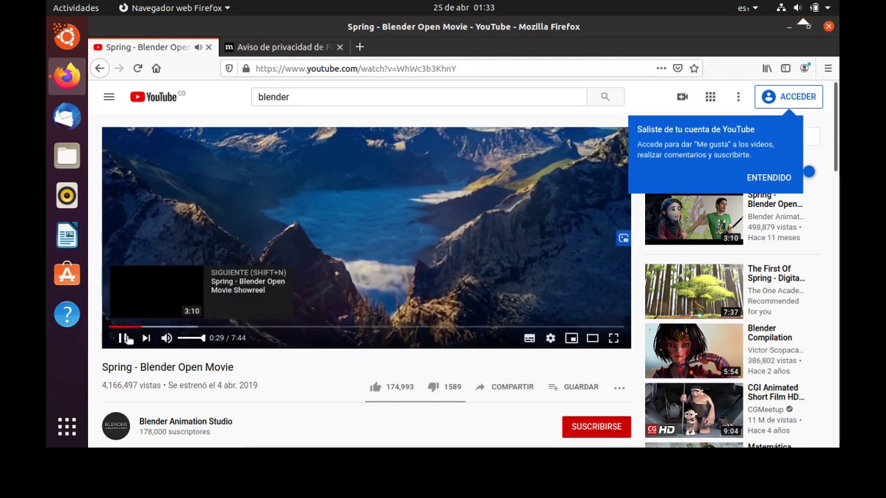
Pause the video and close Firefox along with both open tabs.
click(123, 338)
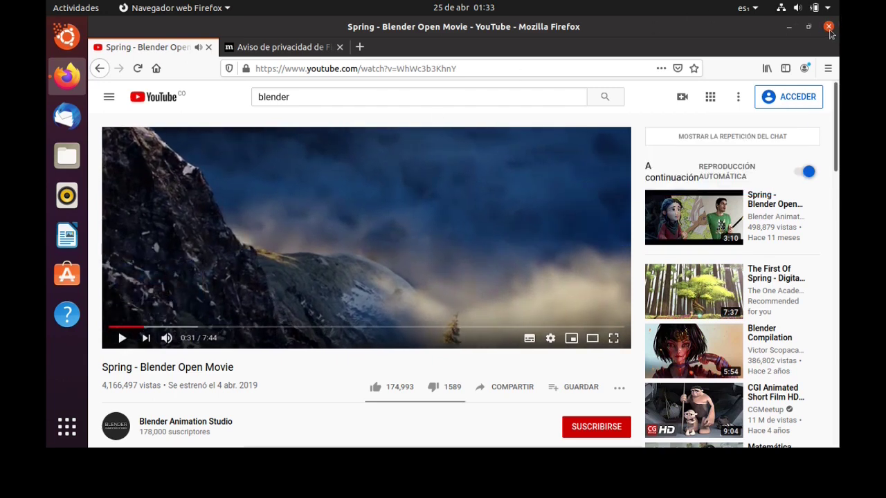
click(829, 28)
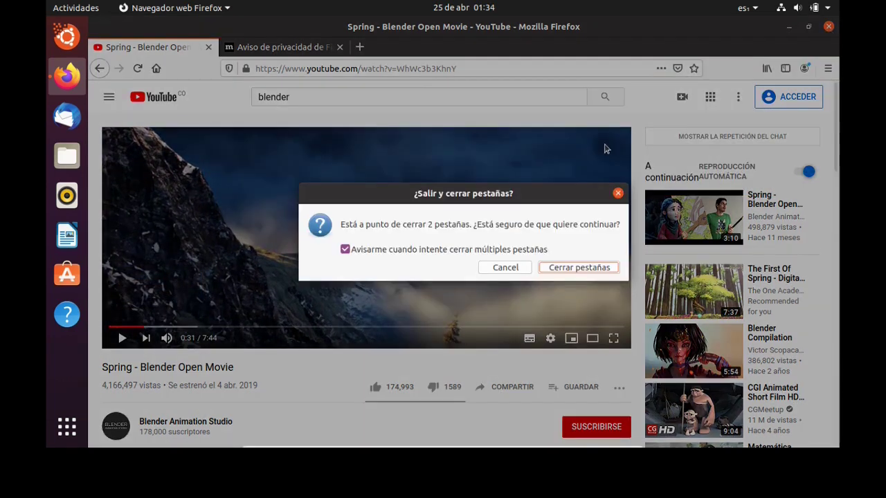
click(576, 268)
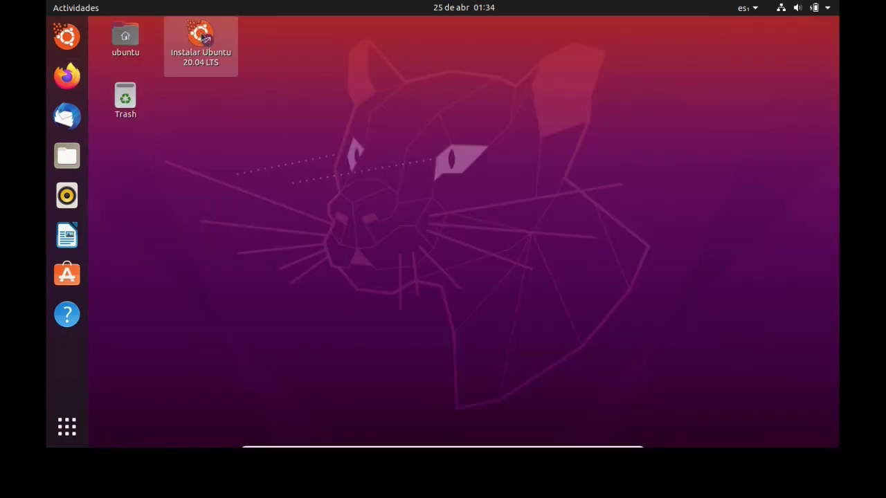
Launch Instalar Ubuntu 20.04 LTS, keep Español, and choose the Spanish (Latin American) keyboard.
click(202, 36)
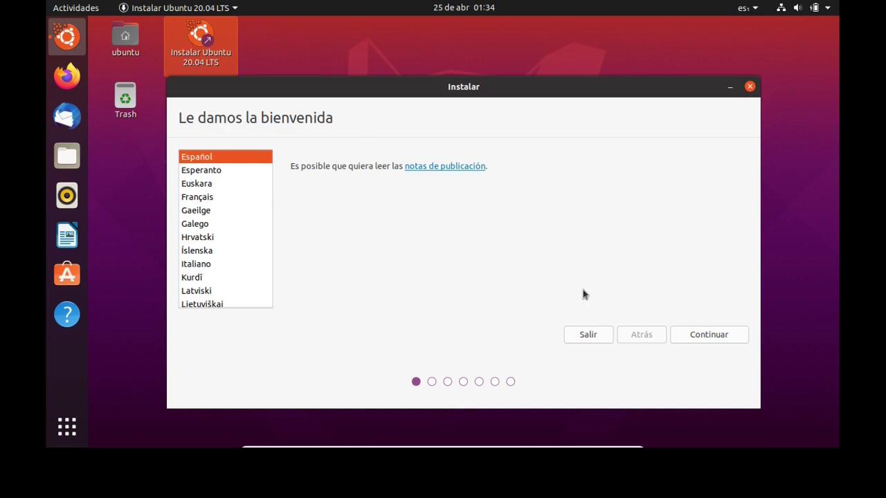
click(705, 335)
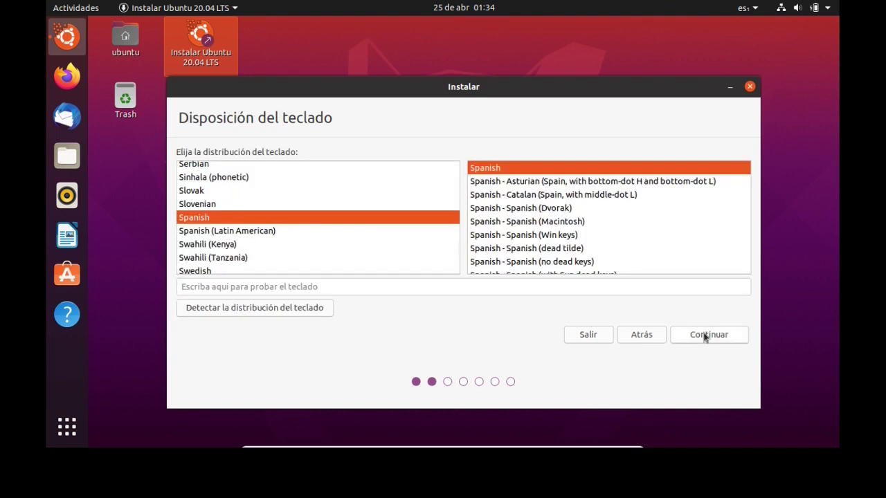
click(252, 232)
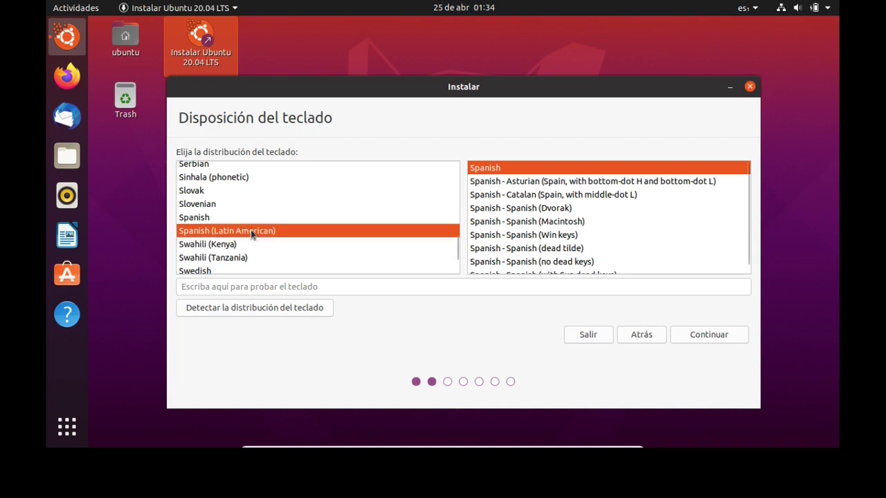
Test keys like [, &, ?'¿1!| in the keyboard test field, then continue.
click(246, 286)
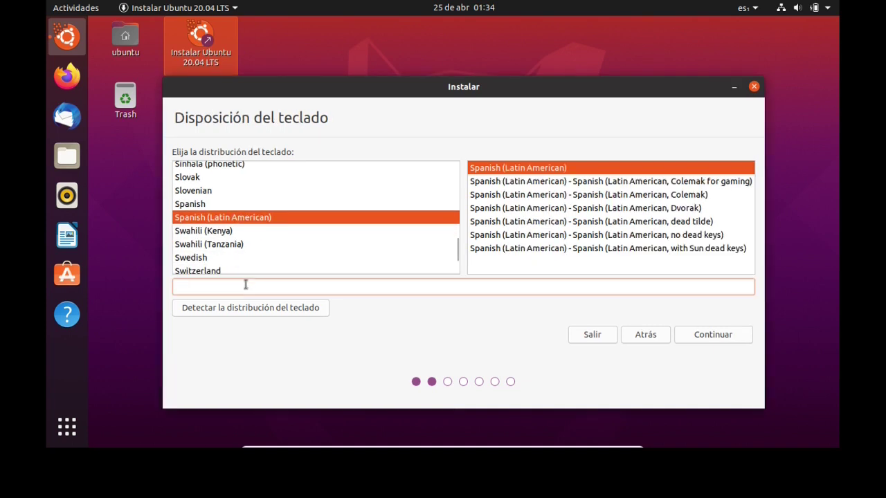
text([)
key(BackSpace)
text(&)
key(BackSpace)
text(?'¿1!|||)
click(713, 335)
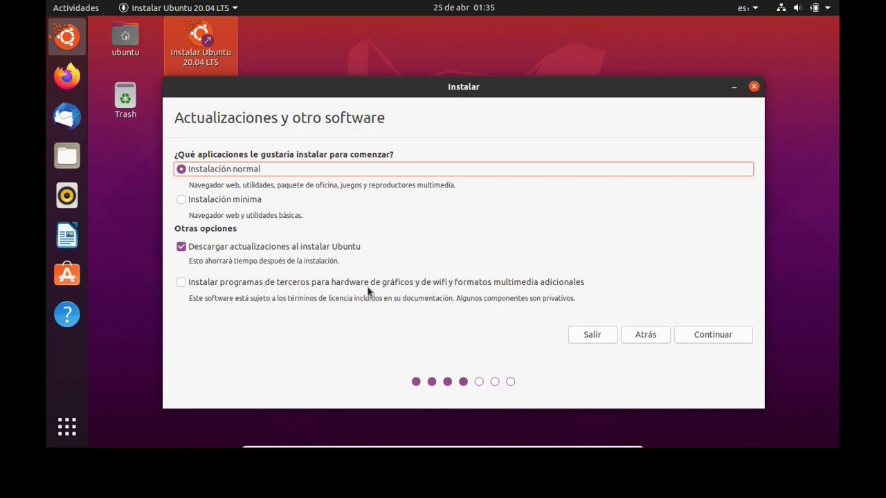
Enable installing third-party graphics, wifi and media software with Instalación normal, then continue.
click(181, 283)
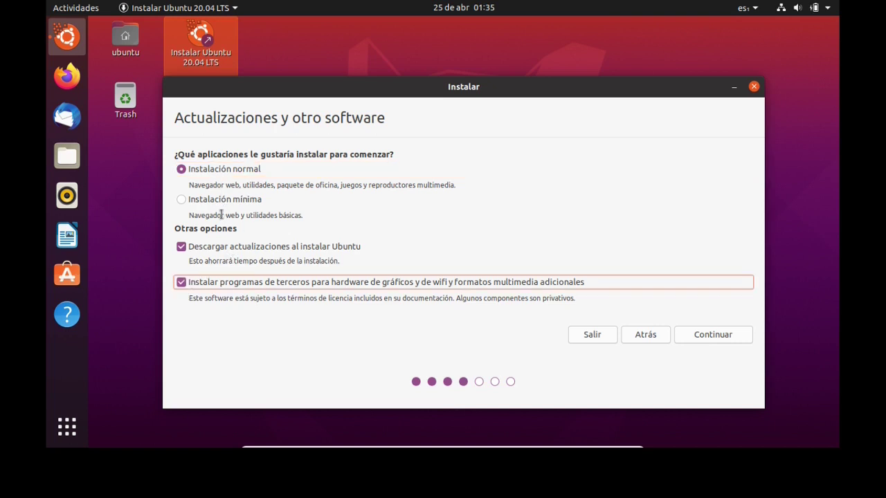
click(693, 333)
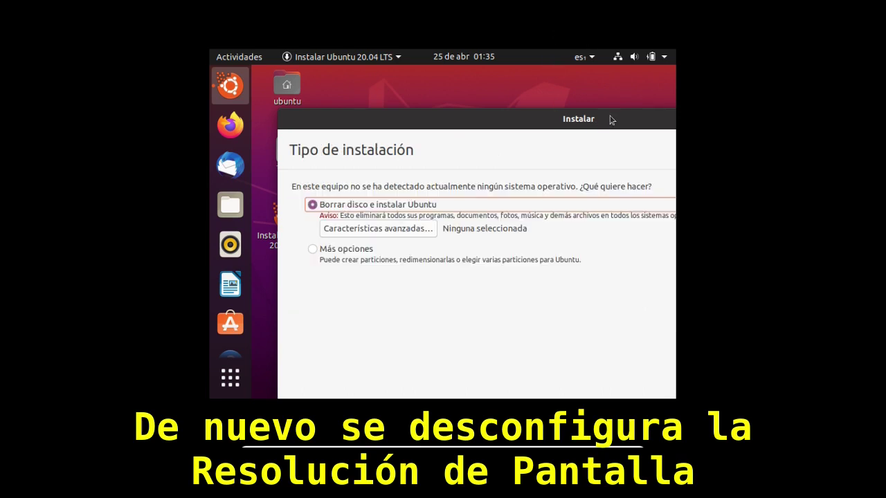
Shift the installer window left and open GNOME Settings from the system menu.
click(581, 127)
drag(581, 126, 557, 130)
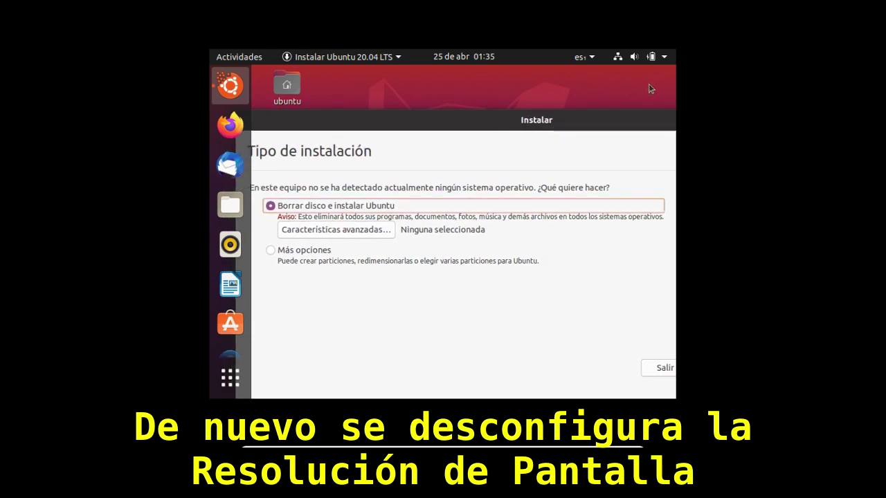
click(665, 58)
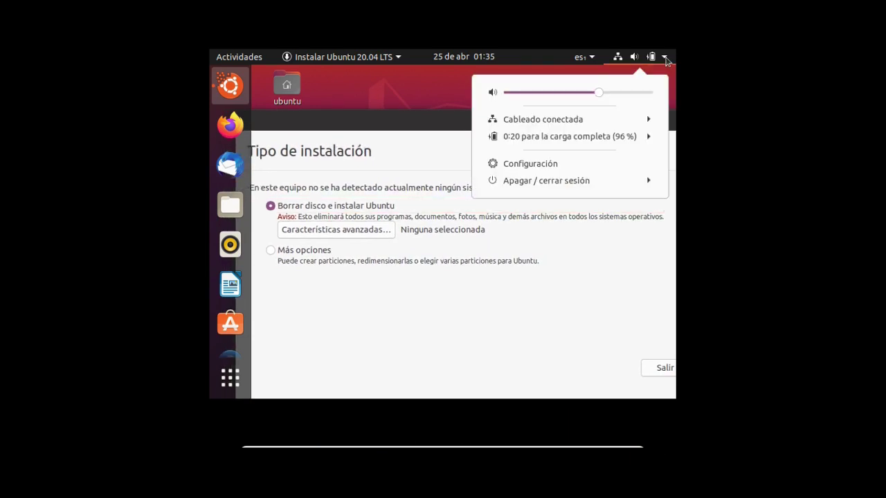
click(534, 165)
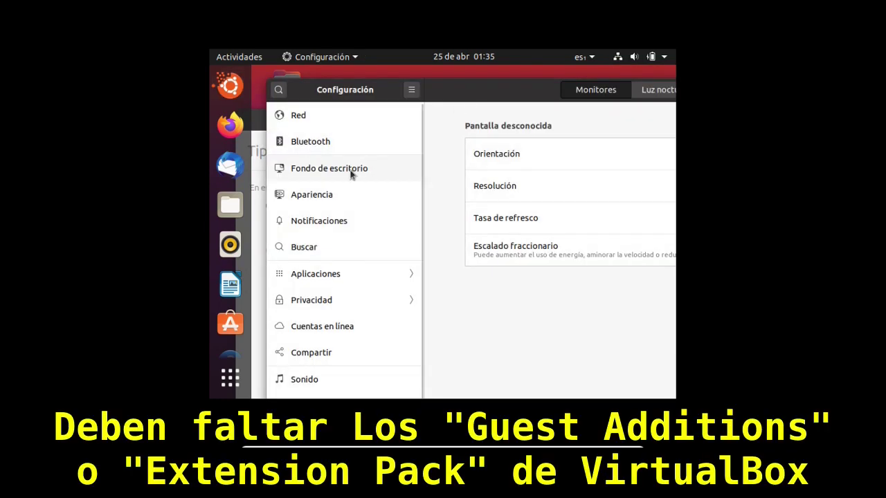
scroll(351, 175, down, 3)
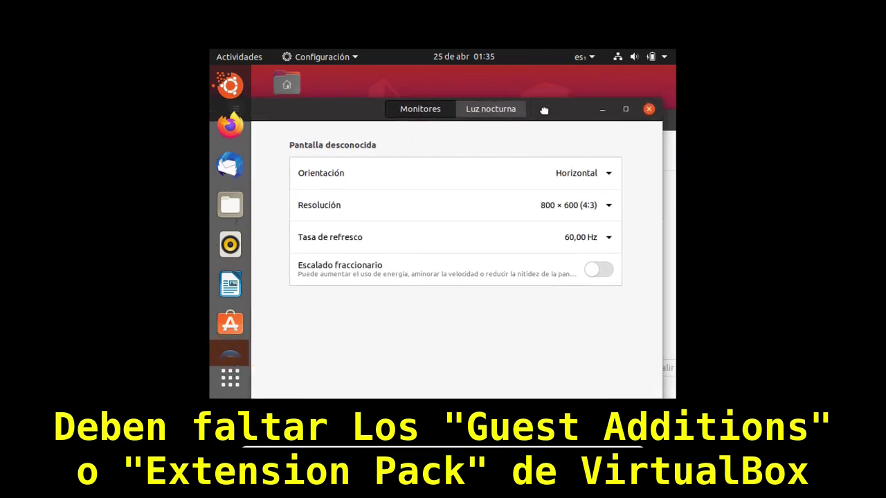
Apply and keep the 1360 × 768 (16:9) resolution, then close Settings.
click(609, 206)
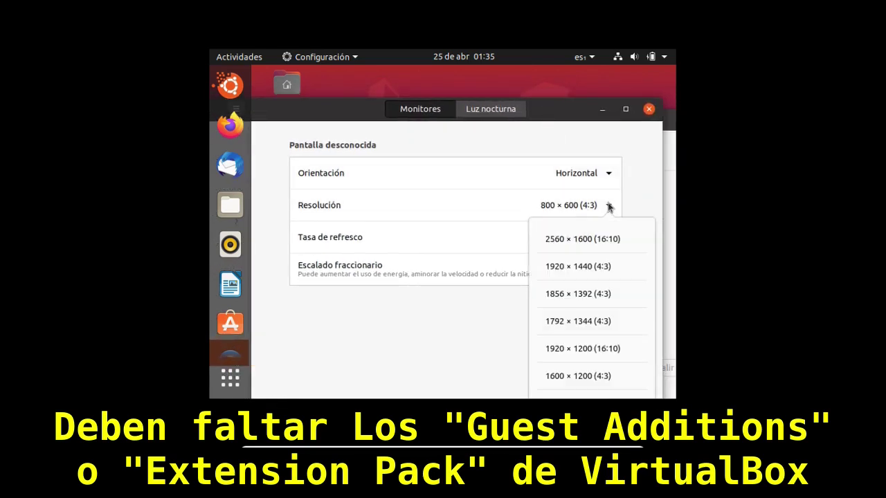
scroll(629, 303, down, 4)
scroll(629, 304, down, 3)
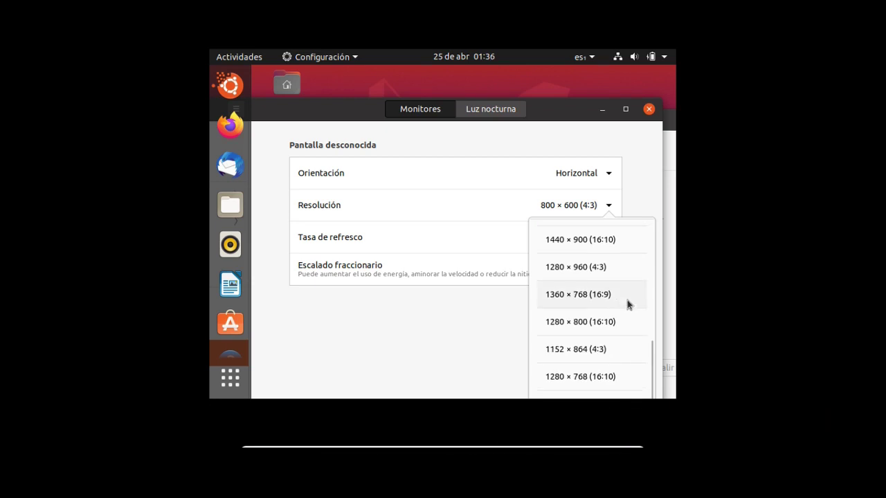
click(588, 301)
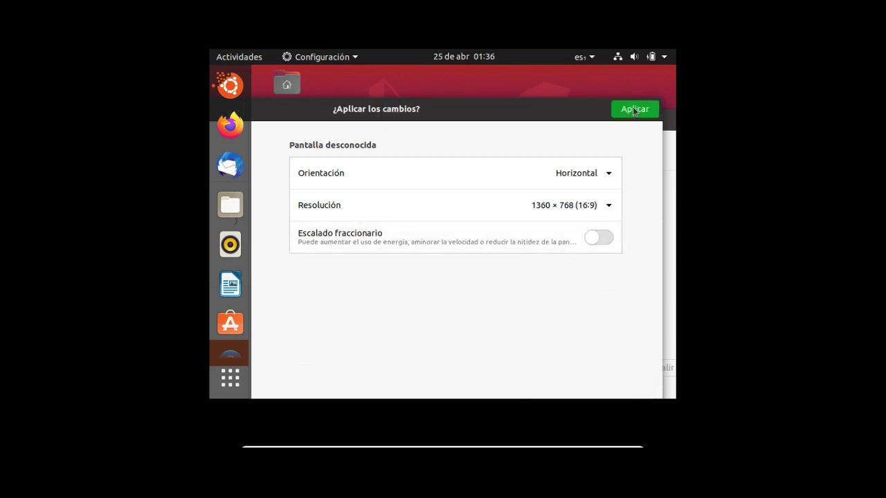
click(634, 110)
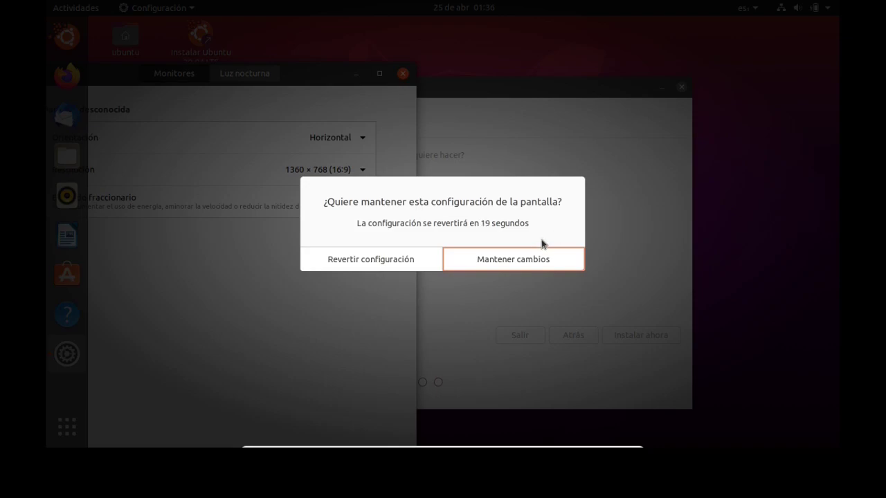
click(512, 259)
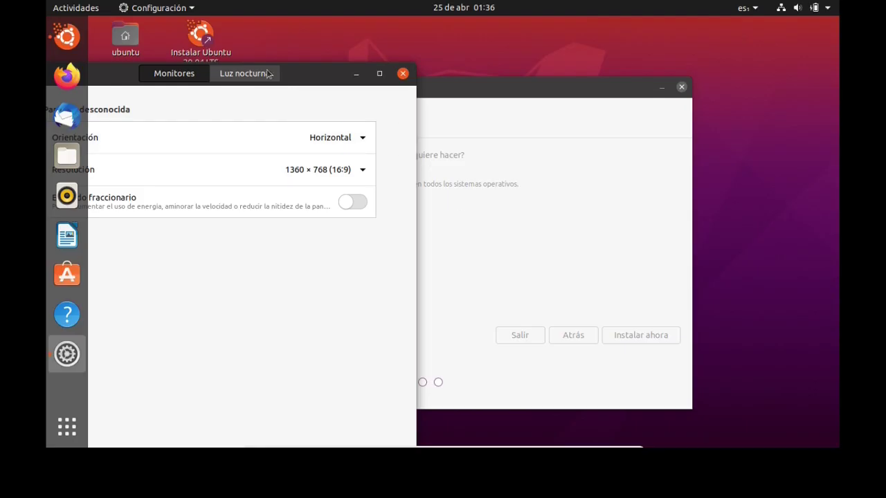
drag(313, 74, 561, 55)
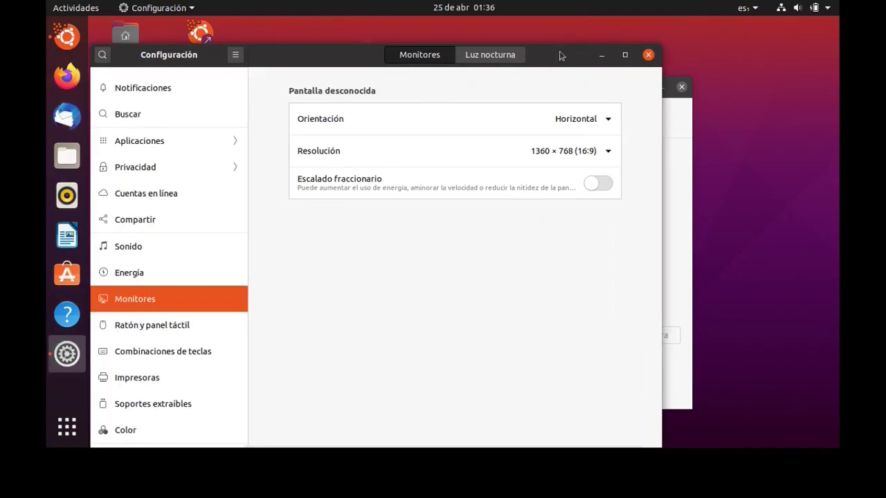
click(649, 55)
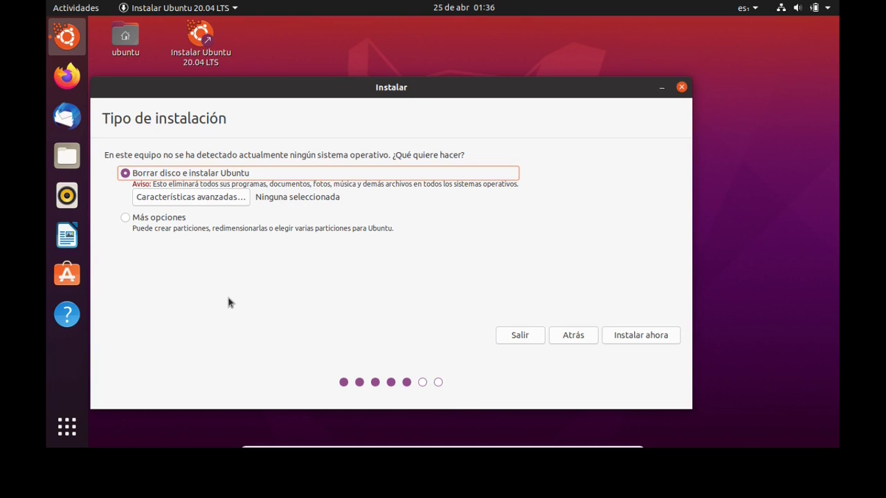
click(634, 333)
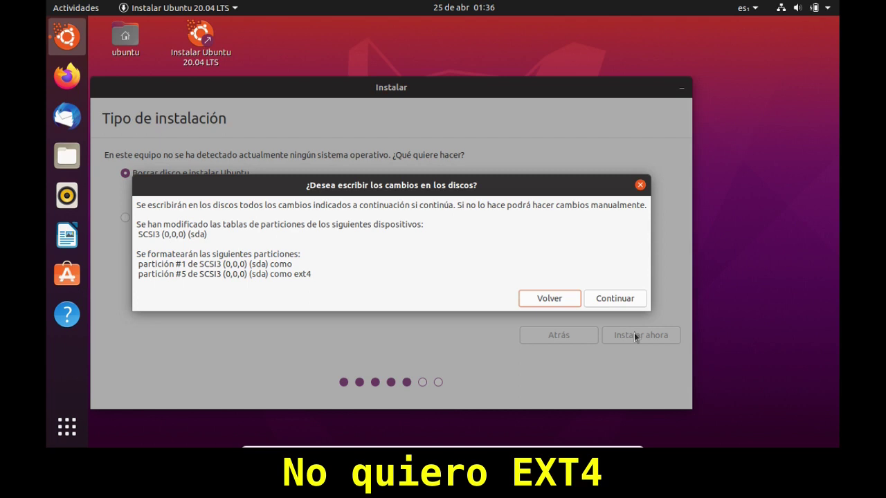
click(554, 299)
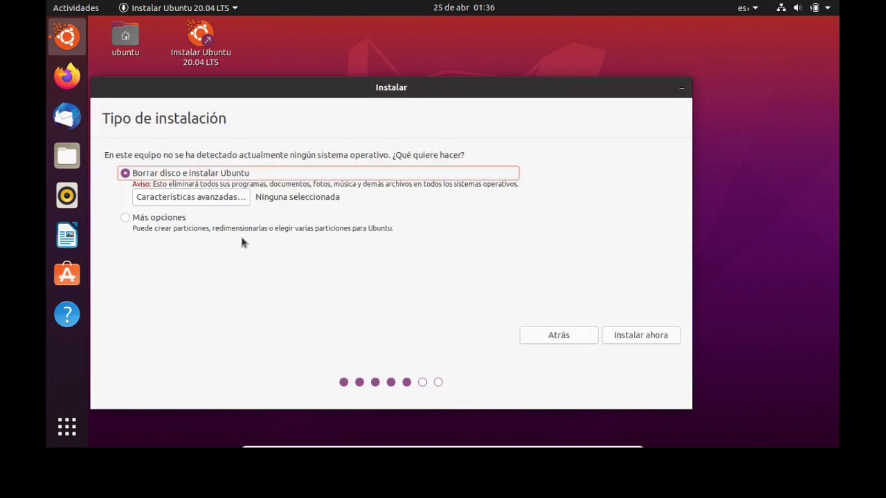
Choose 'EXPERIMENTAL: borrar el disco y usar ZFS', install now, and approve writing the partitions.
click(174, 198)
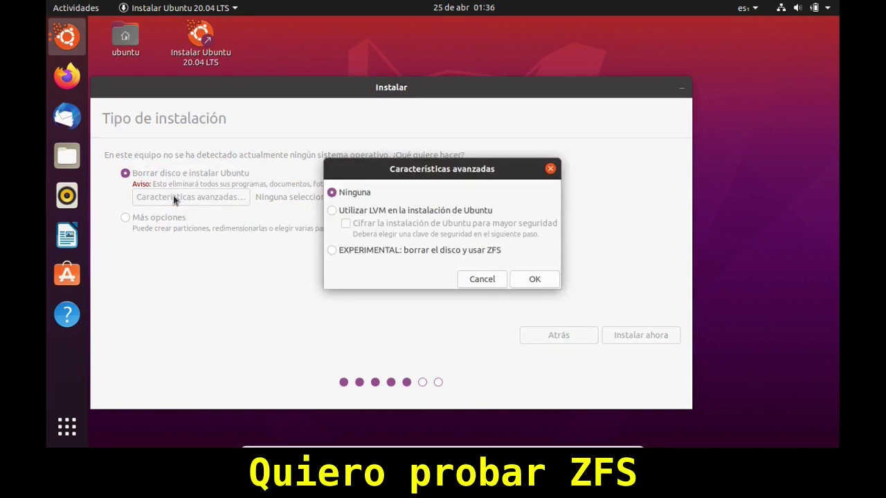
click(333, 254)
click(534, 280)
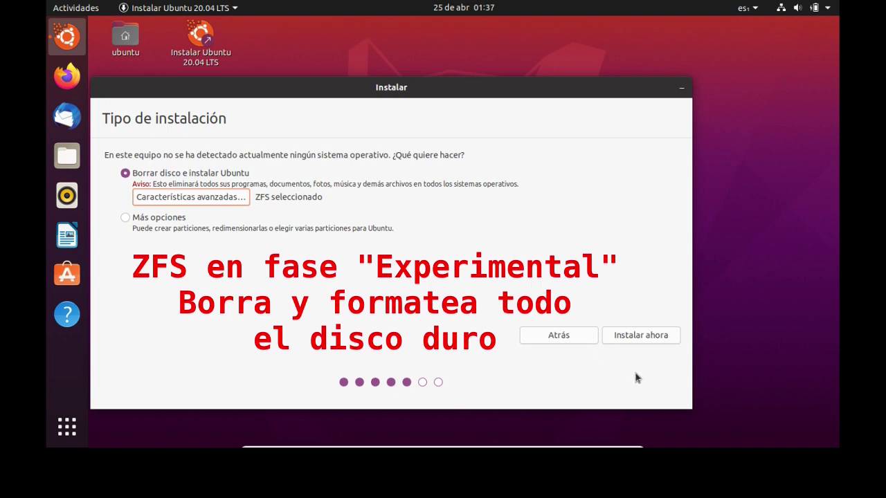
click(624, 338)
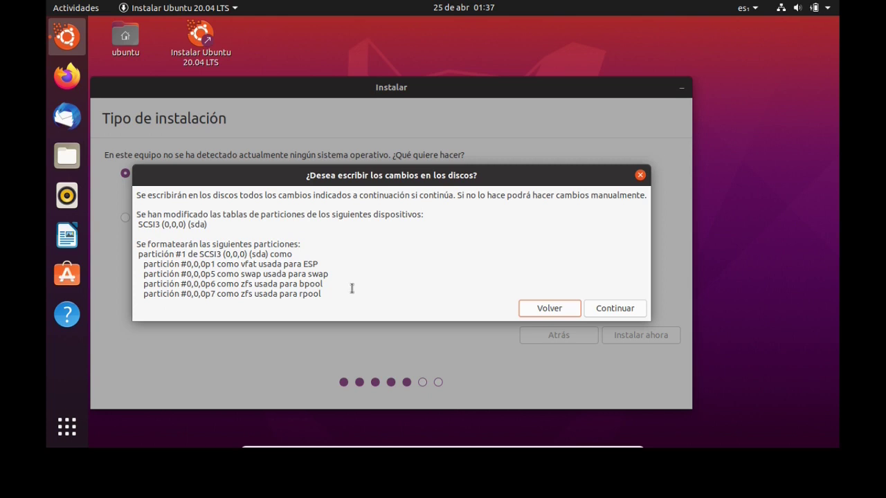
click(614, 309)
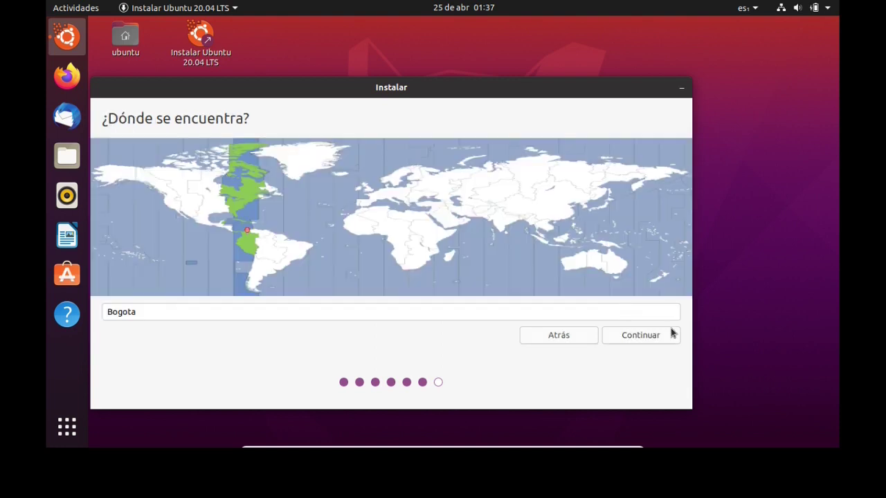
Accept Bogota as the location, enter the user's name, and set the computer name to Linux-en-Casa.
click(658, 337)
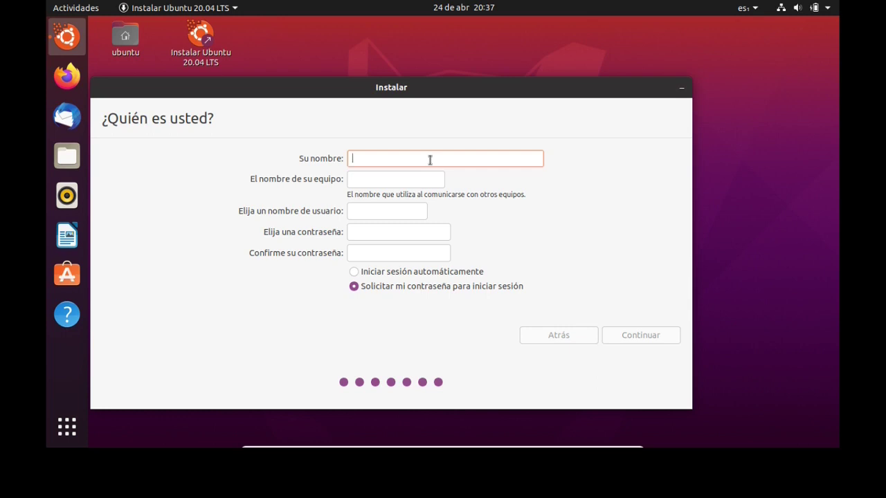
text(ch)
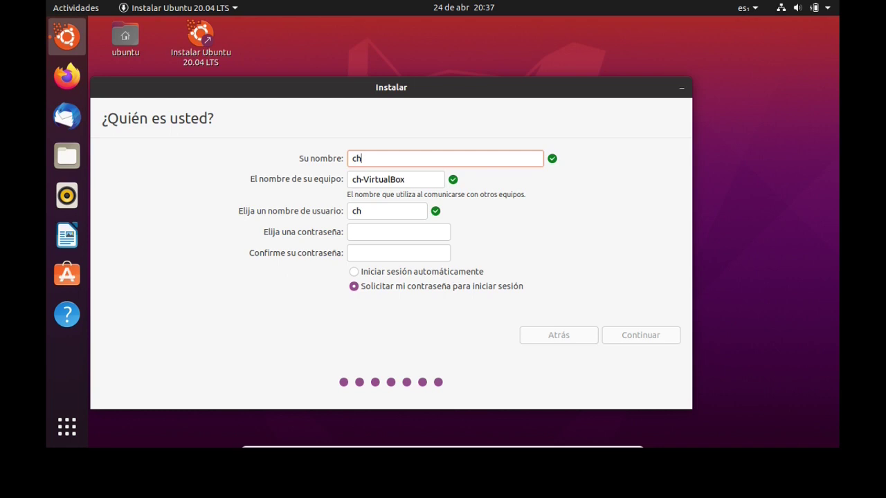
text(ucho)
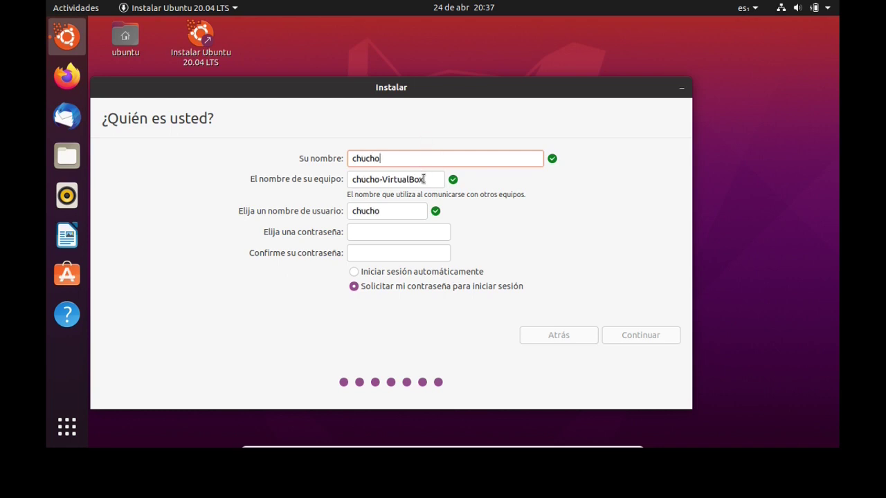
click(433, 179)
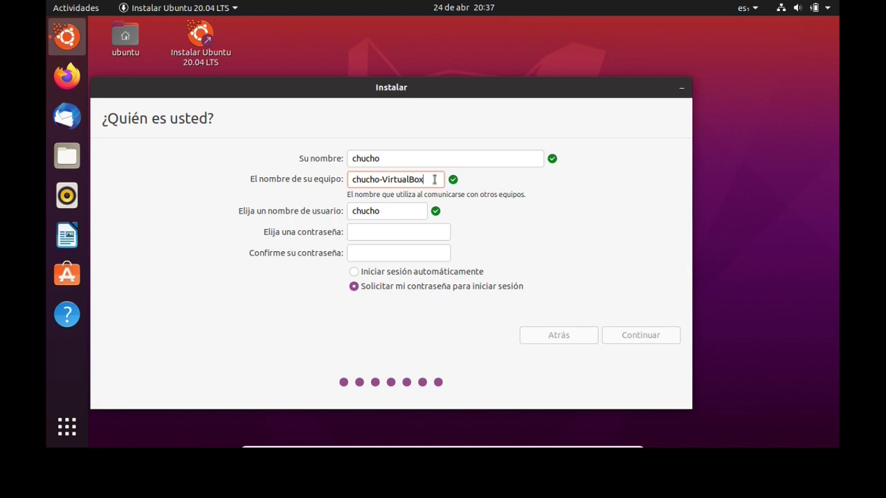
key(BackSpace)
key(BackSpace)
key(BackSpace)
key(BackSpace)
key(BackSpace)
key(BackSpace)
key(BackSpace)
key(BackSpace)
key(BackSpace)
key(BackSpace)
key(BackSpace)
key(BackSpace)
key(BackSpace)
key(BackSpace)
key(BackSpace)
key(BackSpace)
key(BackSpace)
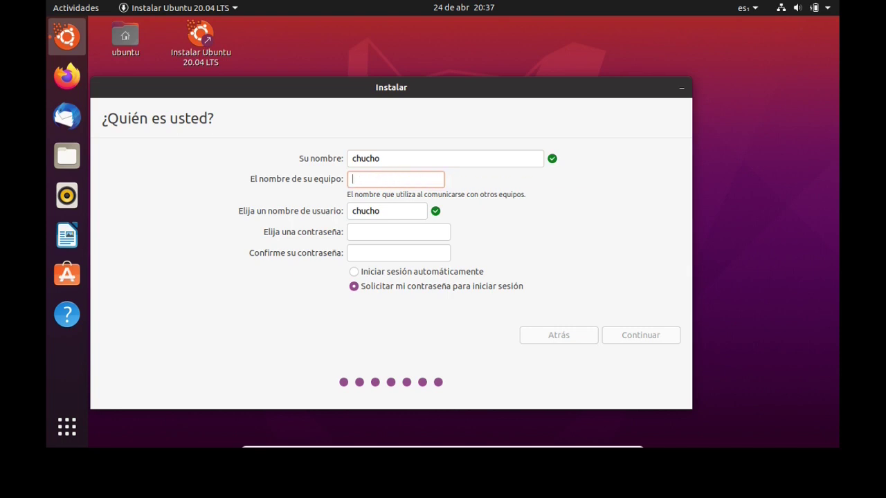
text(Linux-en-Casa)
Enter and confirm the account password, then proceed with the installation.
click(381, 232)
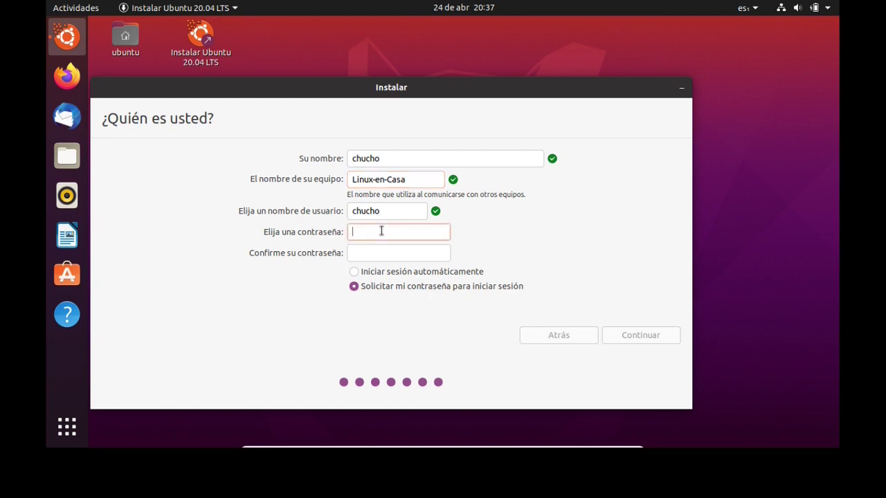
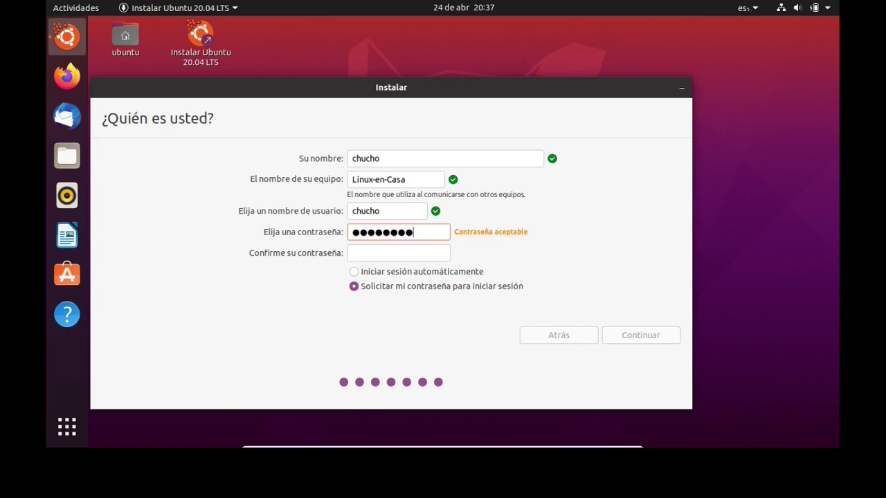
click(369, 252)
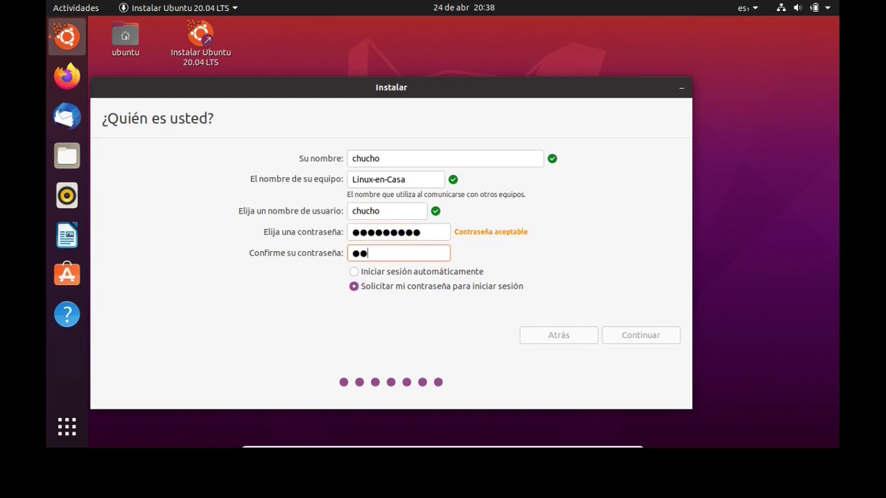
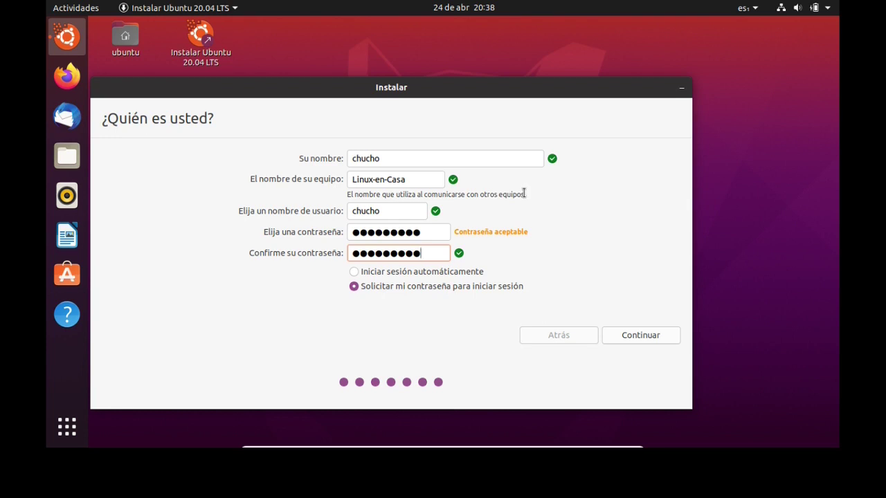
click(634, 337)
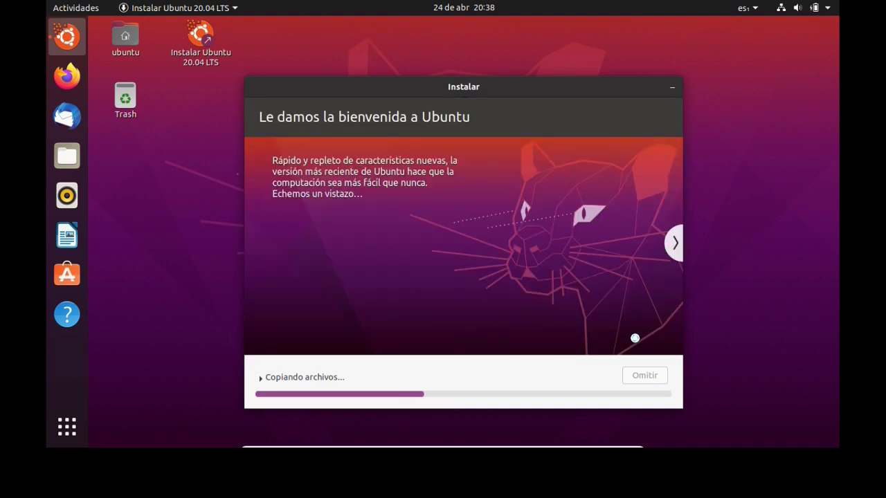
Advance through the installer slideshow while files copy, until 'Instalación terminada' appears.
click(674, 243)
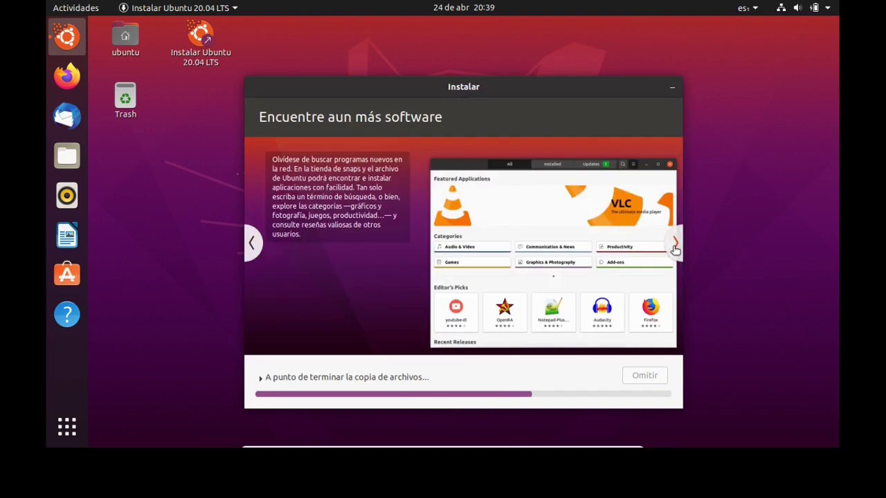
click(675, 248)
click(675, 246)
click(675, 246)
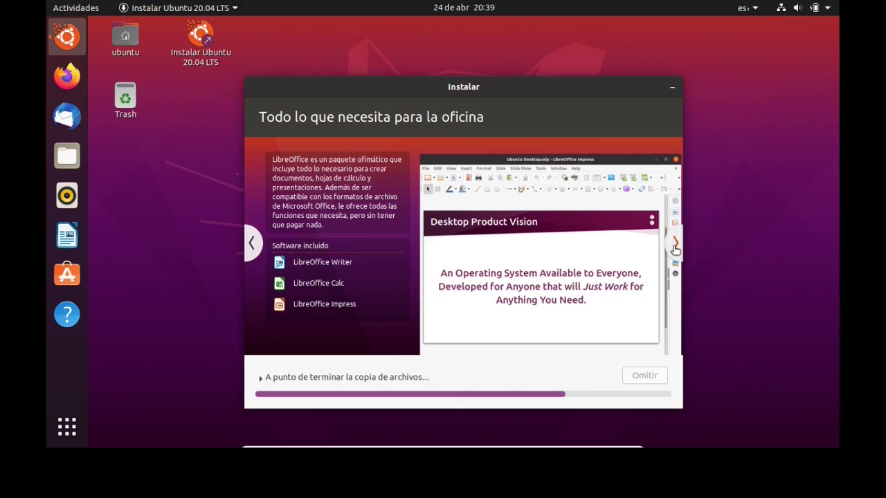
click(674, 247)
click(675, 249)
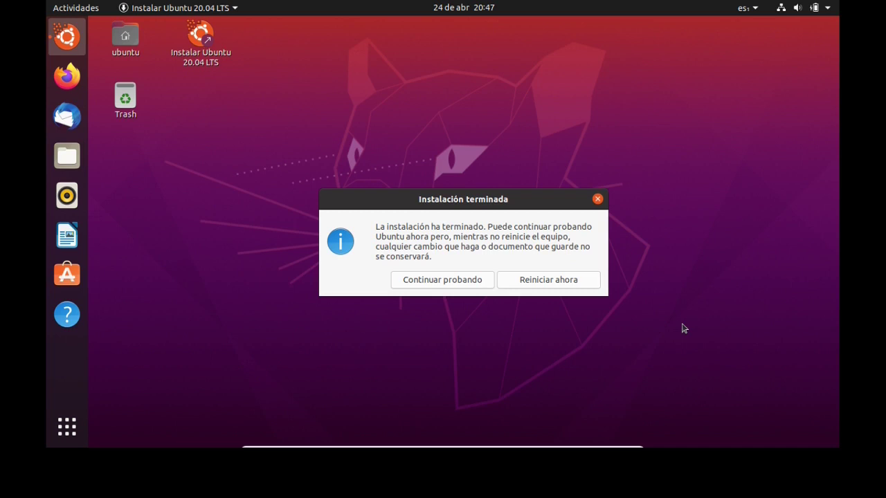
Choose Reiniciar ahora and confirm the installation medium is removed to reboot into Ubuntu.
click(548, 281)
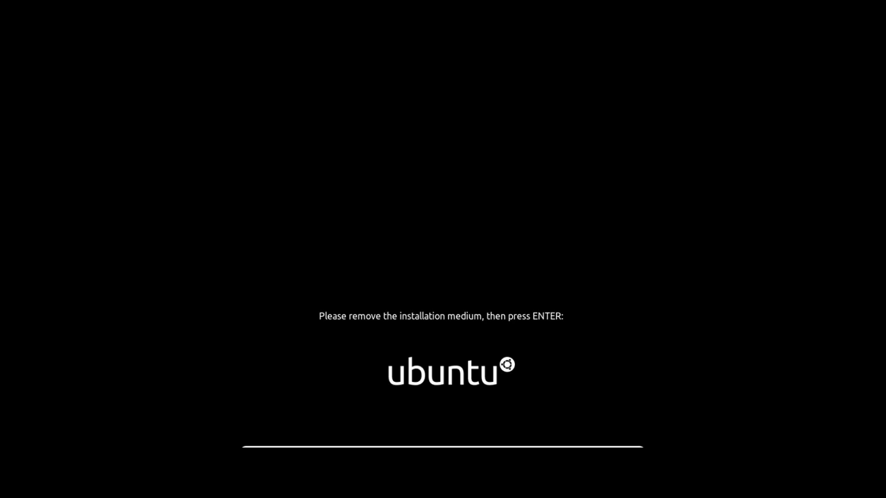
key(Return)
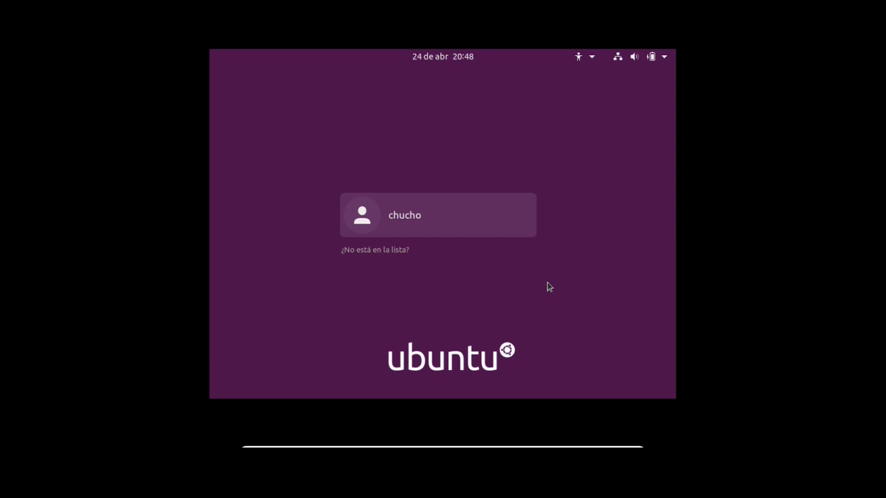
Log in to the installed Ubuntu as the new user with the account password.
click(385, 214)
text(••••••••••)
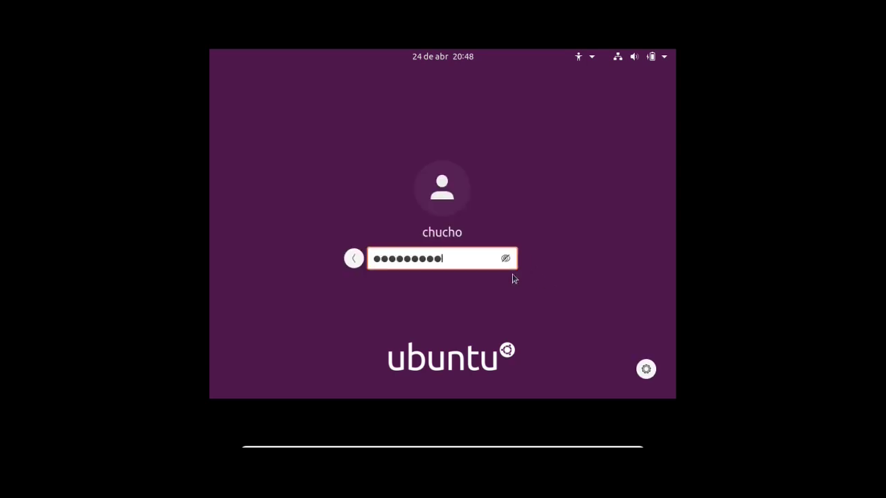
key(Return)
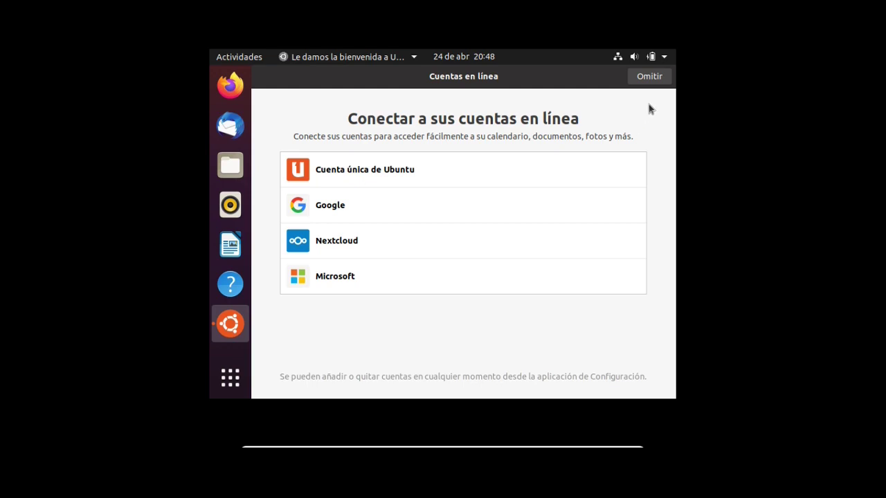
Skip Cuentas en línea and pass the Livepatch, Ayudar a mejorar Ubuntu and Privacidad pages.
click(647, 80)
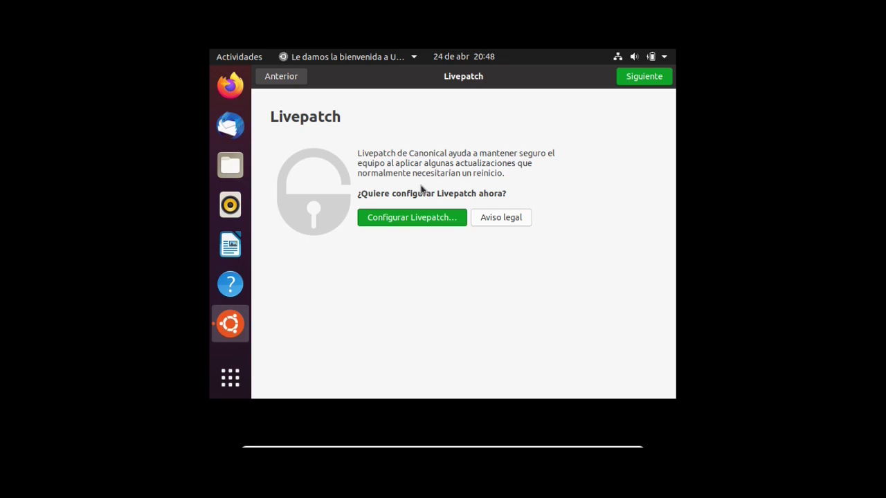
click(650, 85)
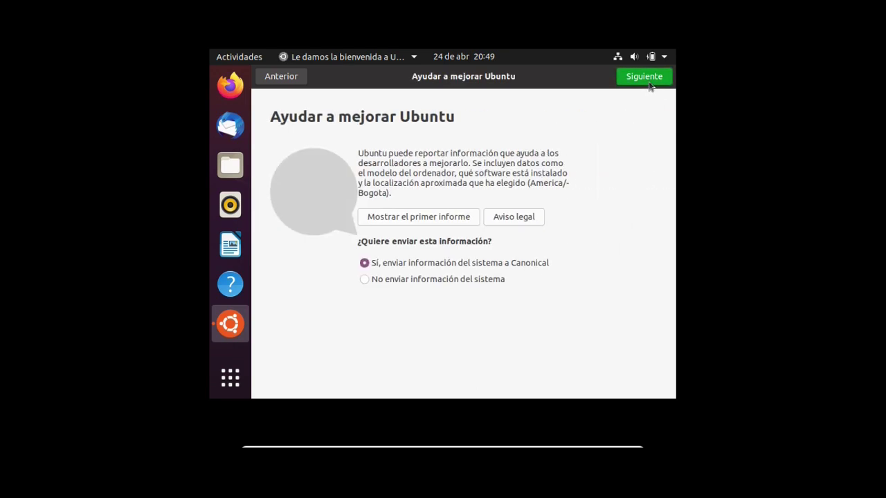
click(649, 83)
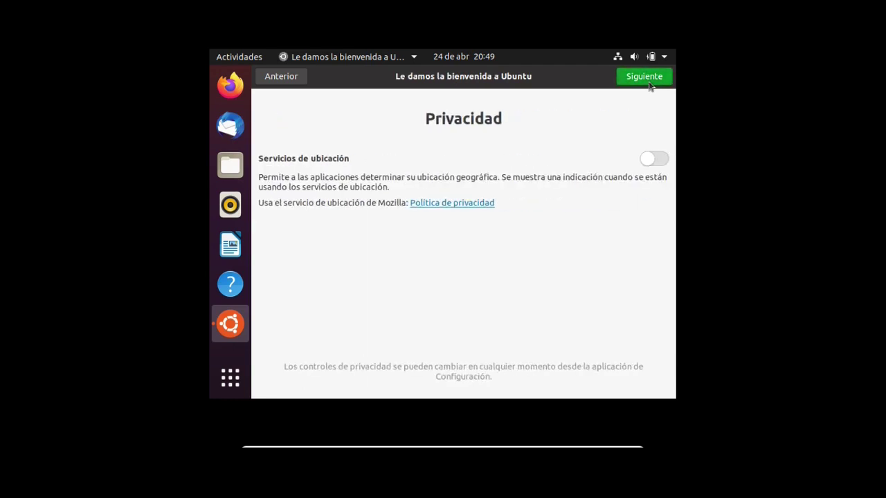
click(649, 80)
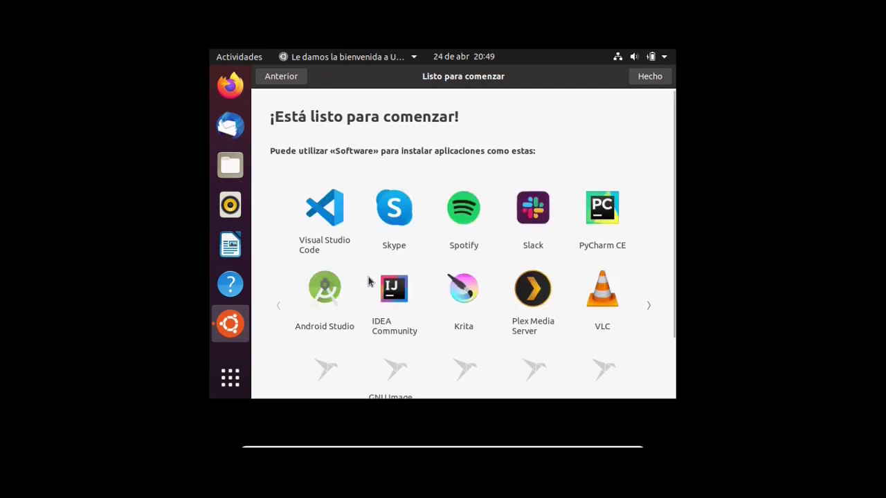
click(665, 58)
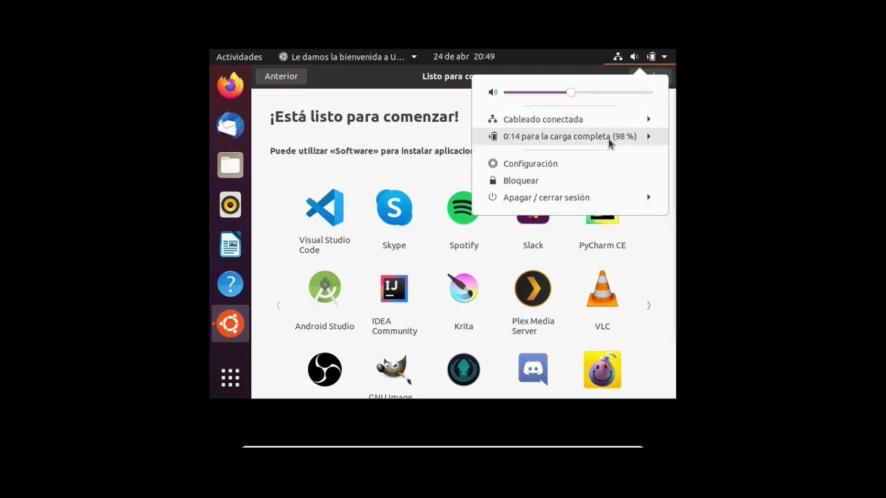
Set the Monitores resolution to 1360 × 768 (16:9), keep the changes, and close the welcome page.
click(531, 164)
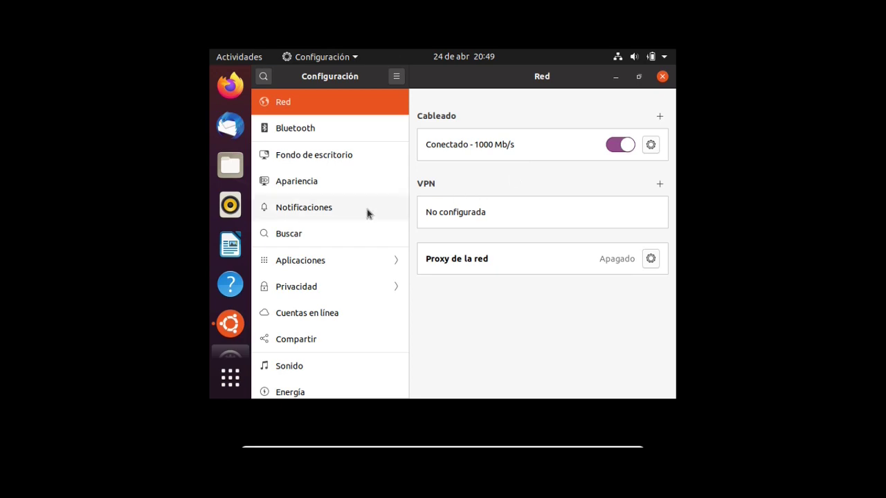
scroll(328, 235, down, 3)
scroll(328, 236, down, 2)
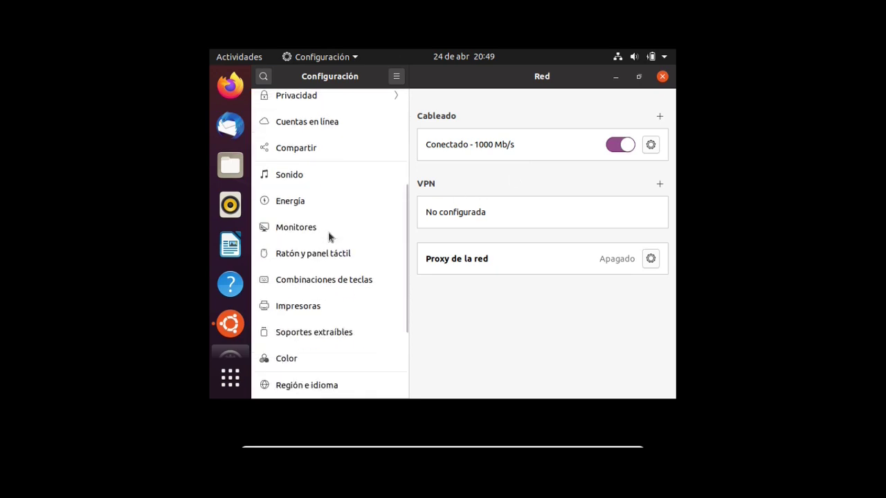
click(296, 235)
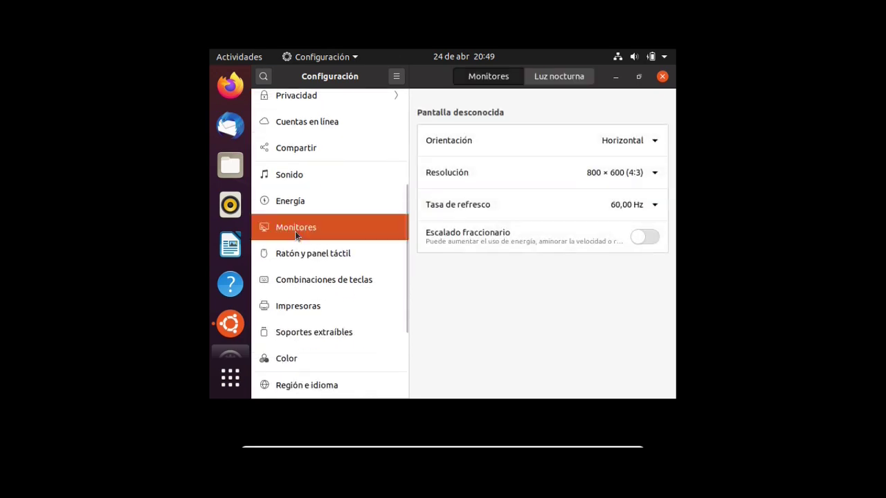
click(658, 176)
scroll(632, 200, down, 1)
scroll(632, 200, down, 5)
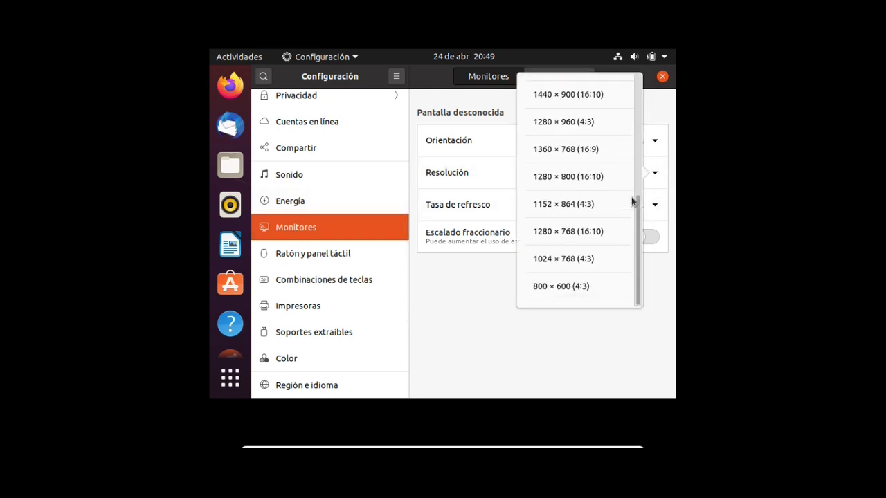
click(574, 150)
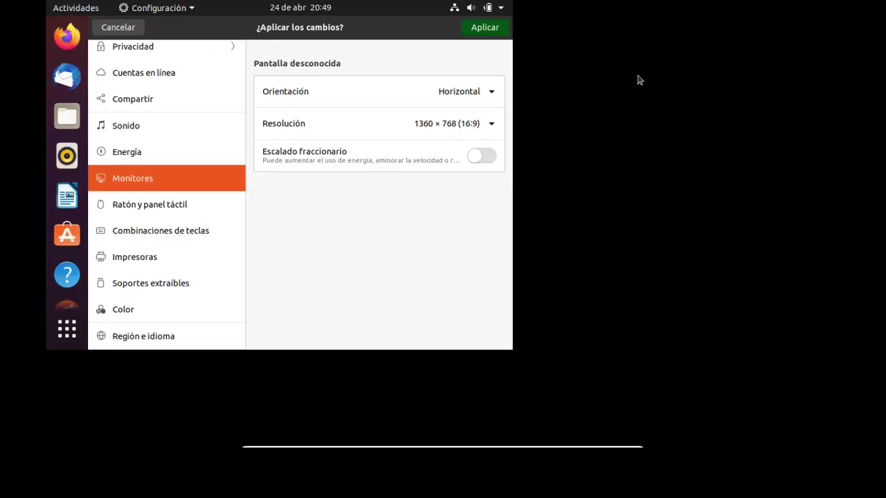
click(640, 78)
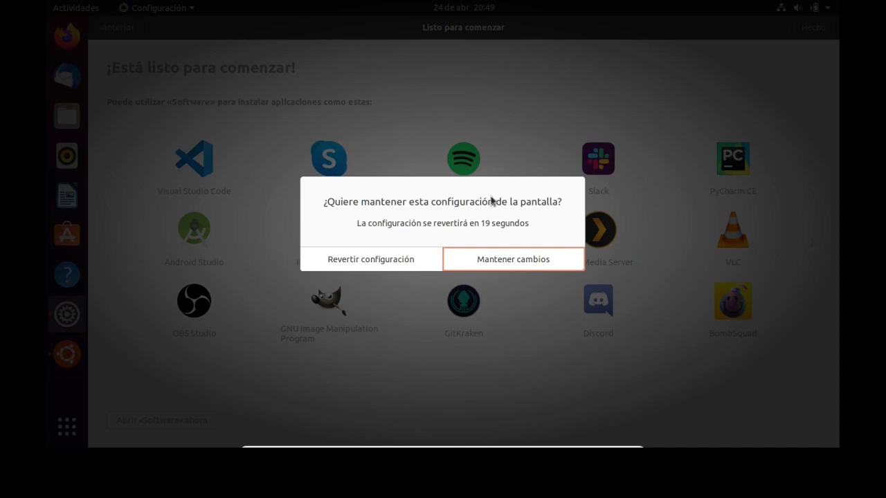
click(482, 261)
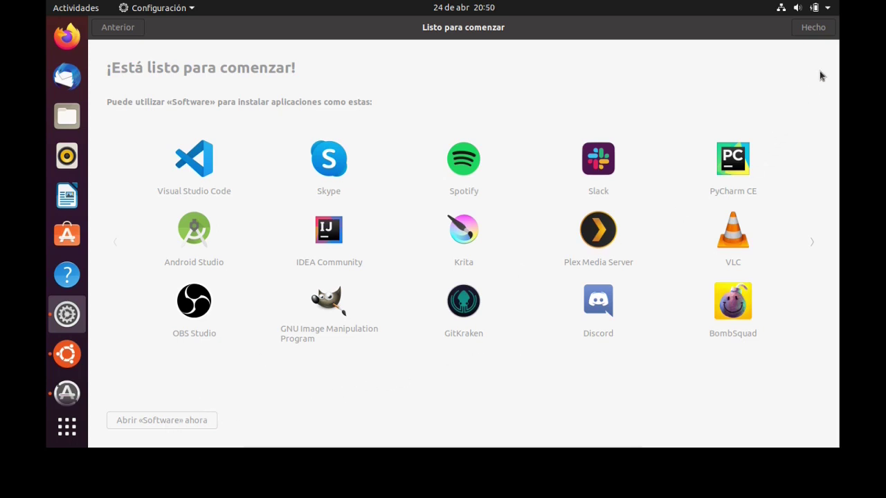
click(818, 30)
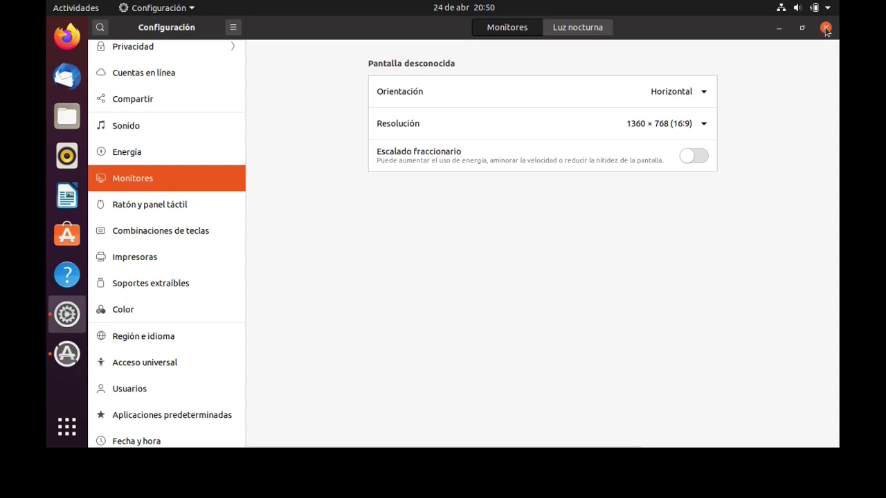
Close Settings, then install the pending Base de Ubuntu update from Actualización de software.
click(825, 28)
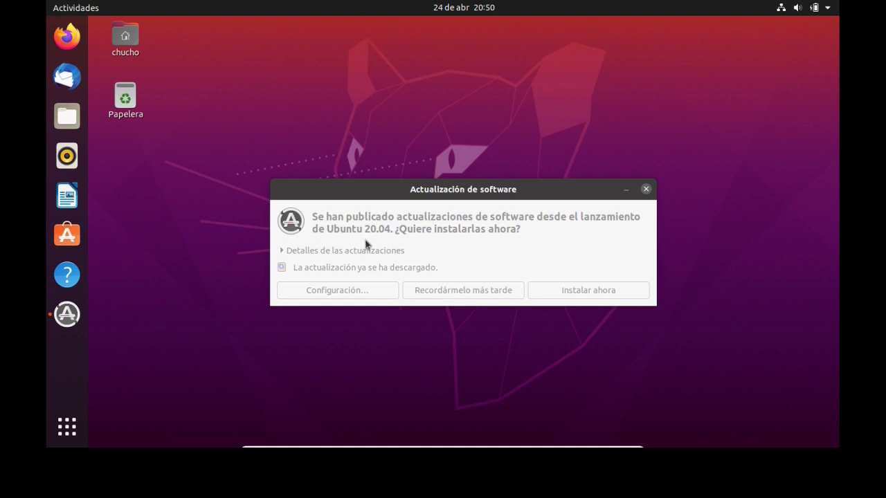
click(460, 193)
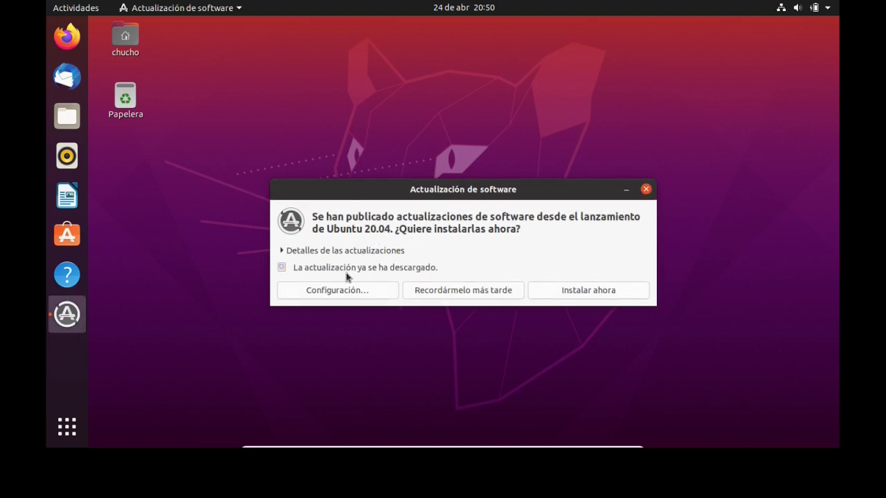
click(281, 252)
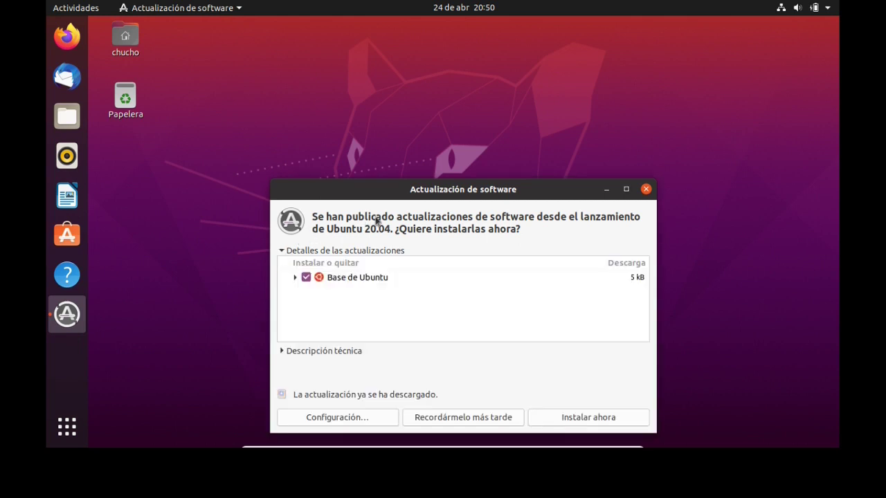
drag(388, 196, 381, 142)
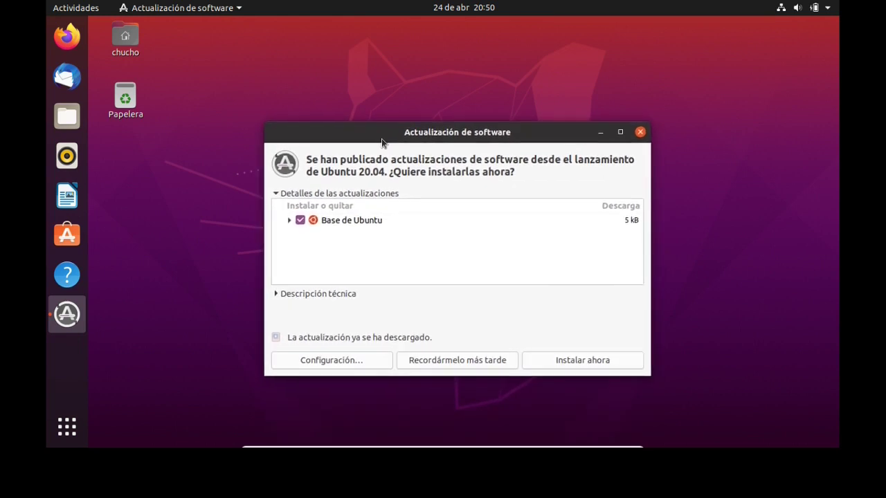
click(562, 365)
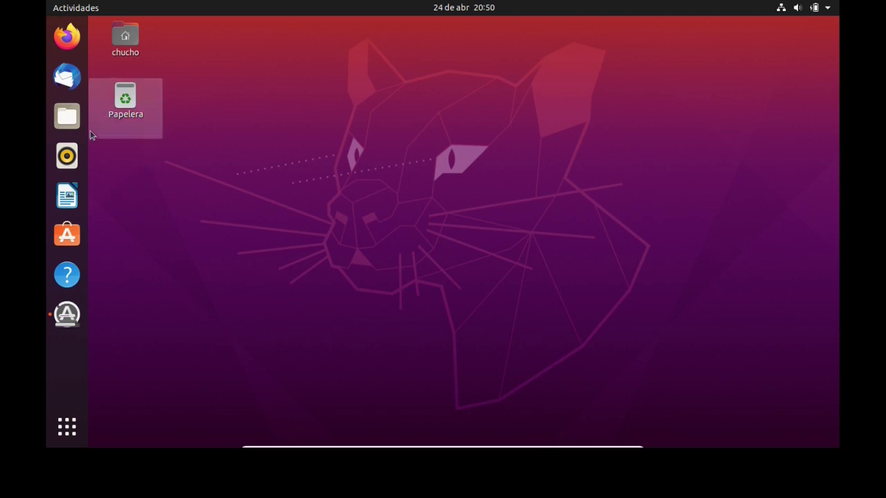
Search the applications for 'term', launch Terminal, and maximize its window.
click(66, 425)
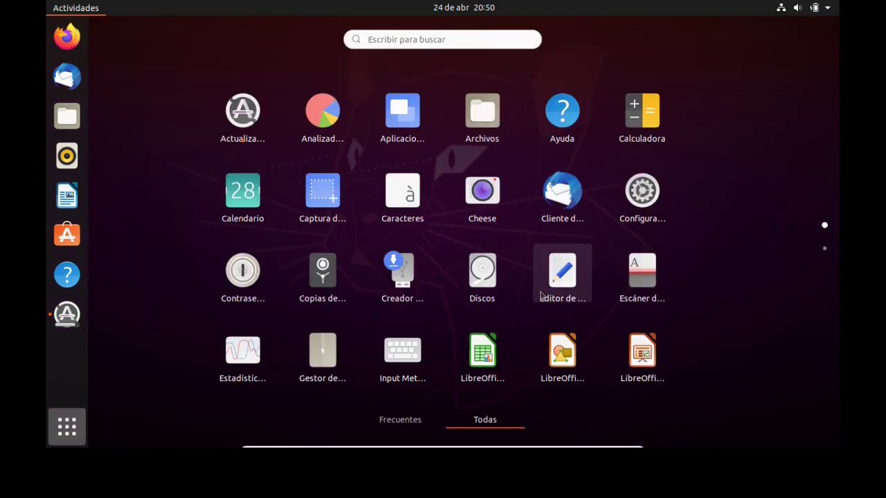
scroll(542, 295, down, 1)
scroll(542, 296, up, 1)
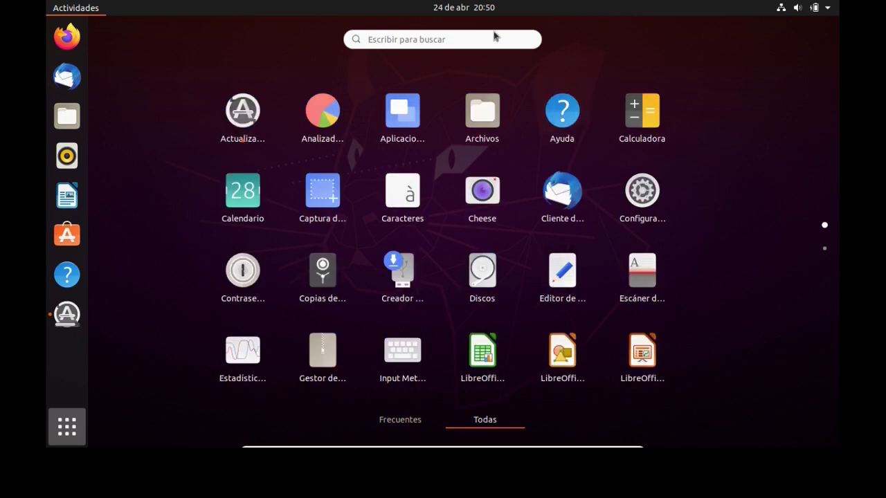
click(472, 41)
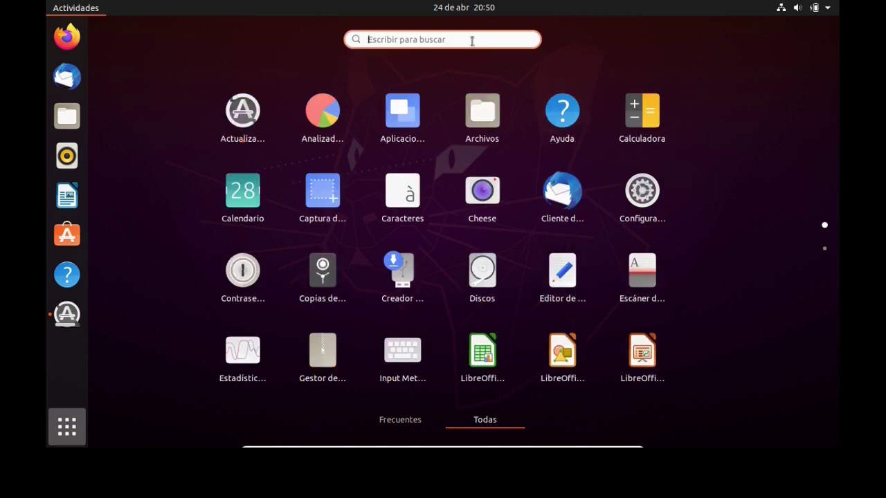
text(term)
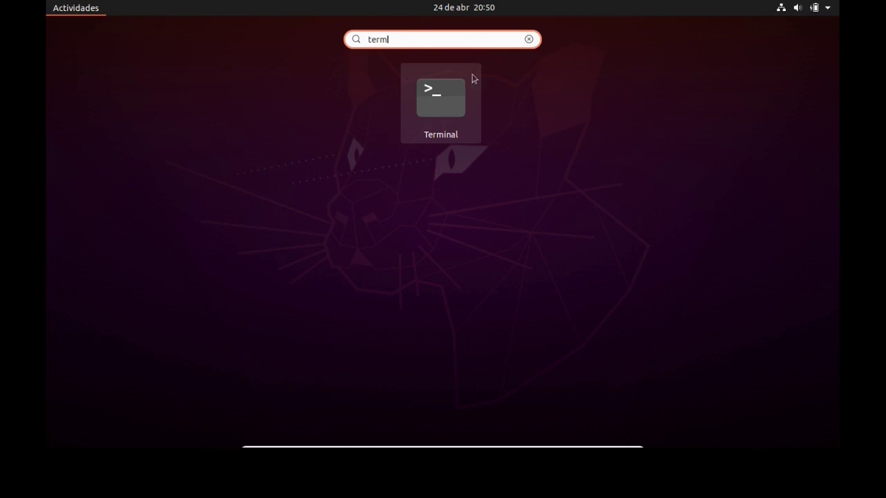
click(455, 102)
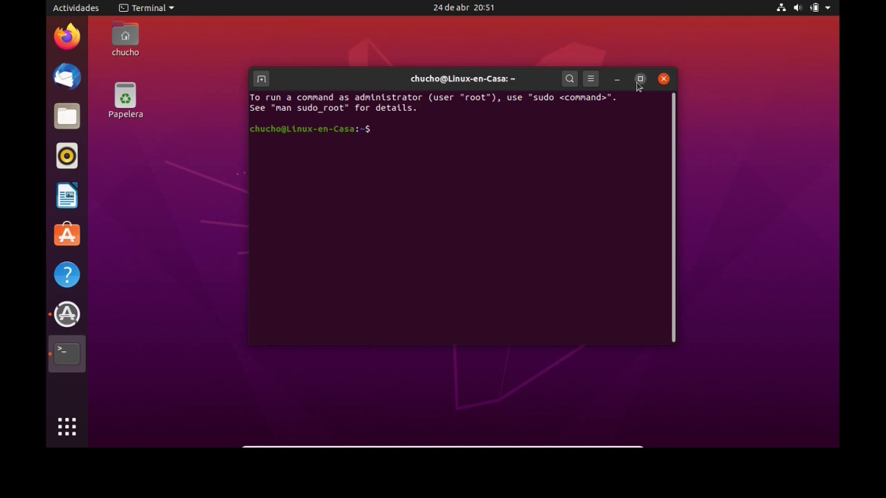
click(639, 80)
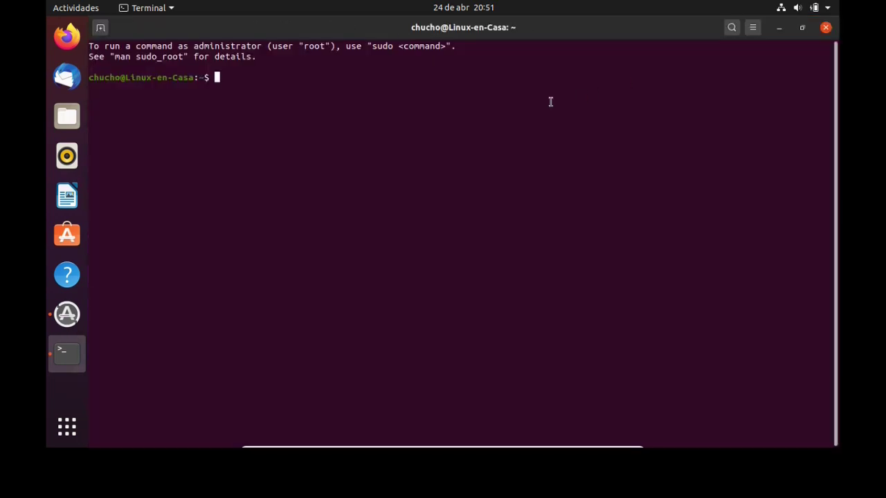
Run df, lsblk and free to show disk usage, block devices and memory totals.
text(df)
key(Return)
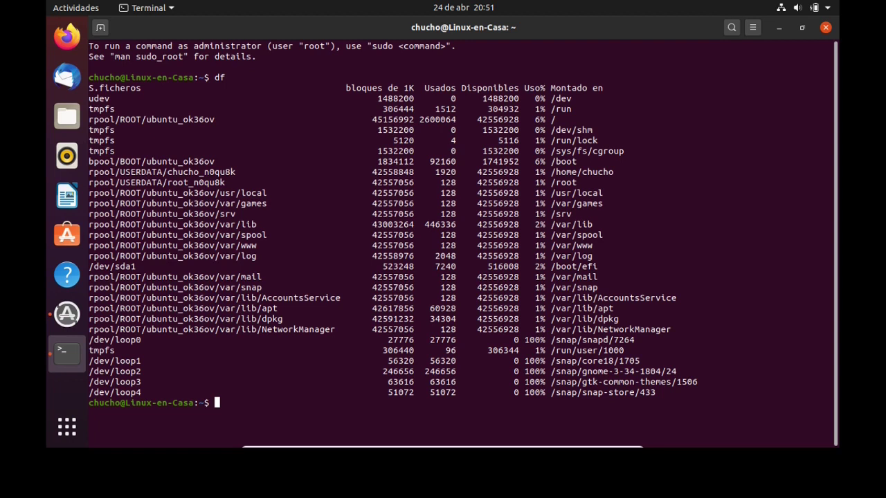
text(lsblf)
key(BackSpace)
text(k)
key(Return)
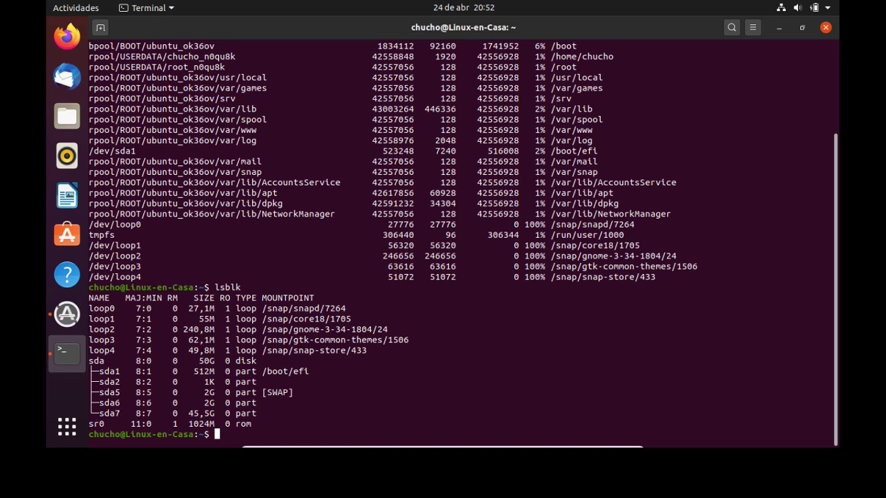
text(free)
key(Return)
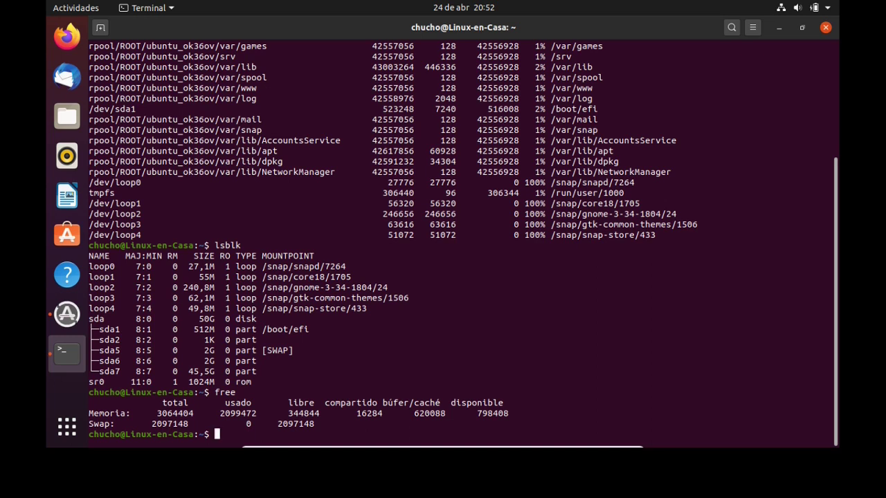
Type sudo apt update at the prompt, correcting the typo.
text(neof)
key(BackSpace)
key(BackSpace)
key(BackSpace)
key(BackSpace)
text(sudo apt updae)
key(BackSpace)
Run sudo apt update and enter the administrator password to refresh package lists.
text(te)
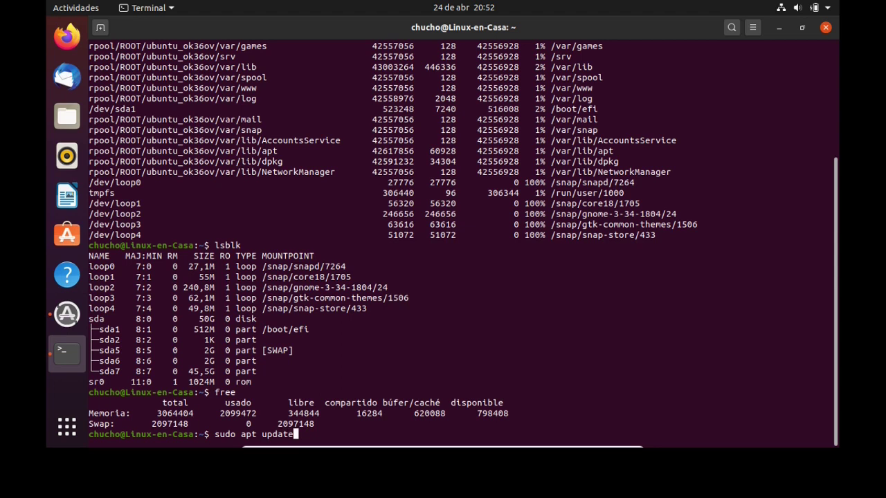
key(Return)
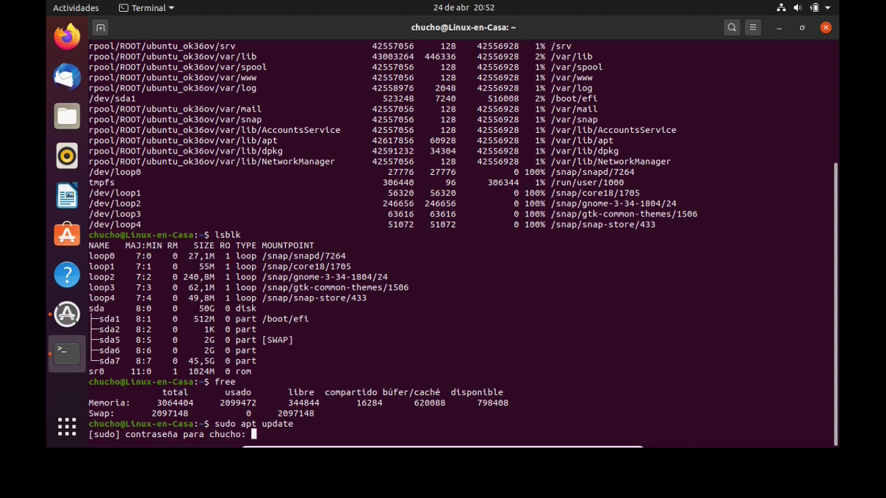
key(Return)
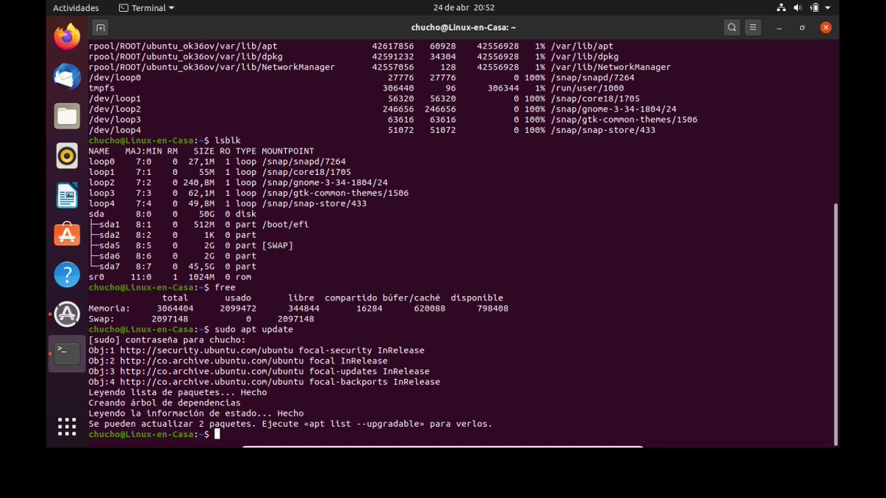
Run sudo apt upgrade and confirm installing libnetplan0 and netplan.io.
key(Up)
key(BackSpace)
key(BackSpace)
key(BackSpace)
key(BackSpace)
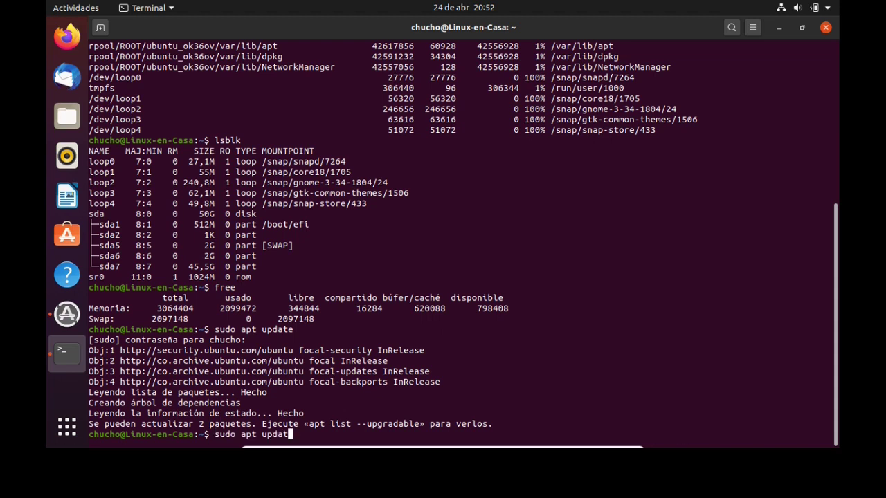
text(grade)
key(Return)
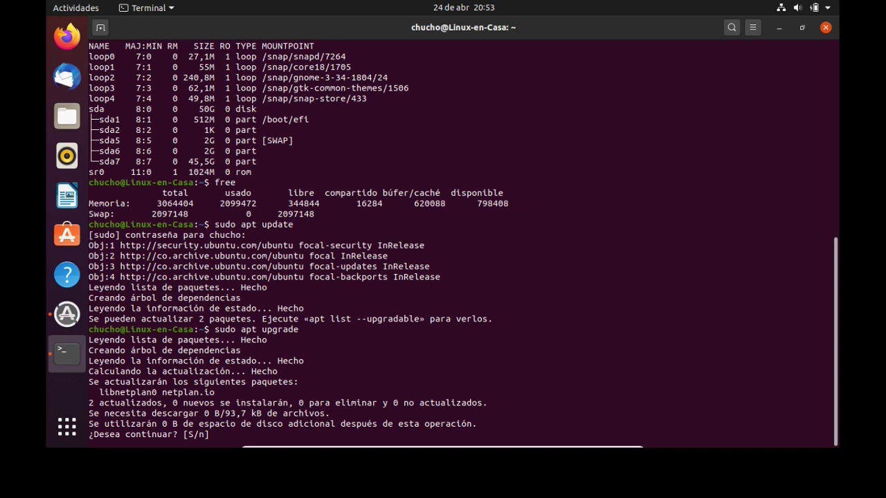
key(Return)
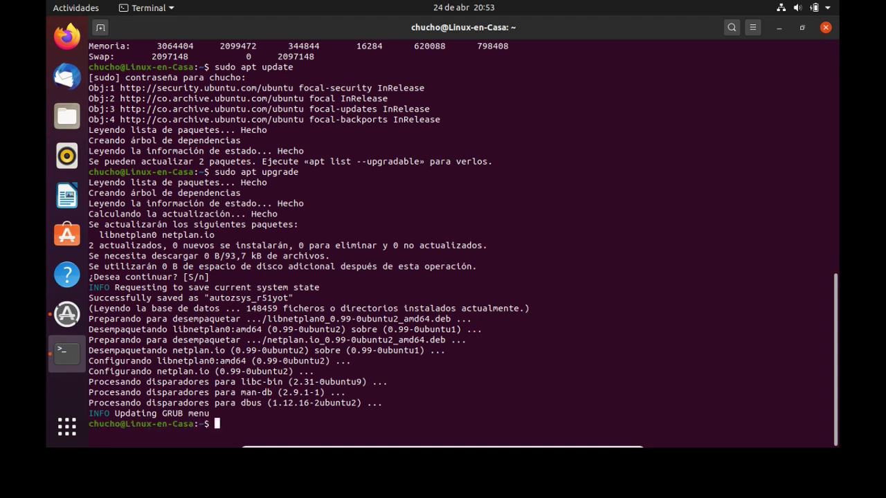
Install Synaptic by rerunning apt install synaptic with sudo !!, then launch it with sudo synaptic.
text(apt install synap)
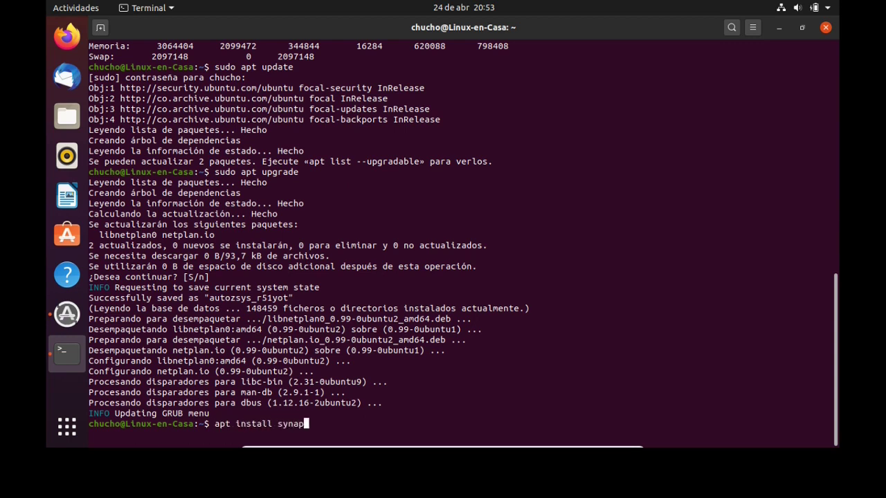
text(tic)
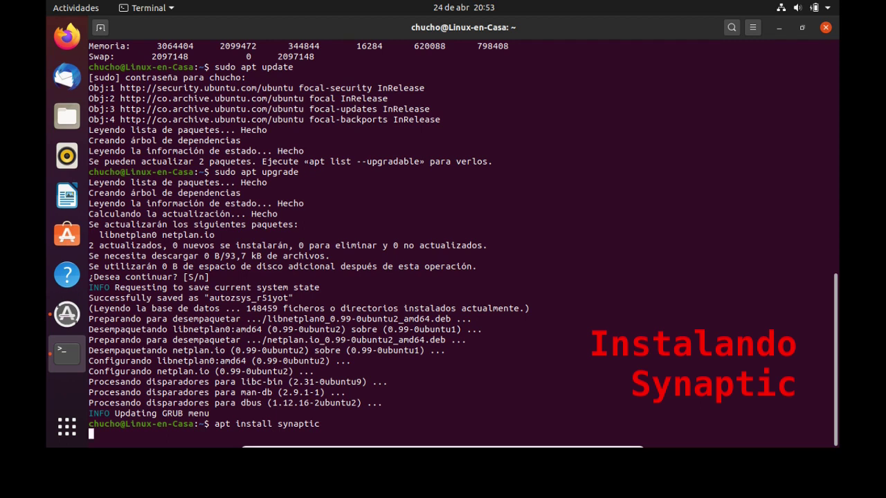
key(Return)
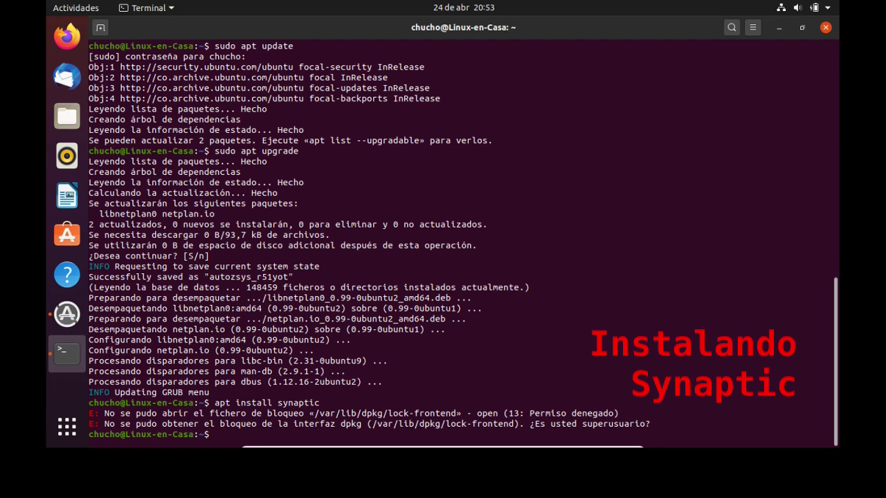
key(Up)
key(BackSpace)
key(BackSpace)
key(BackSpace)
key(BackSpace)
key(BackSpace)
key(BackSpace)
key(BackSpace)
key(BackSpace)
key(BackSpace)
key(BackSpace)
key(BackSpace)
key(BackSpace)
key(BackSpace)
key(BackSpace)
key(BackSpace)
key(BackSpace)
key(BackSpace)
key(BackSpace)
key(BackSpace)
key(BackSpace)
text(sudo !!)
key(Return)
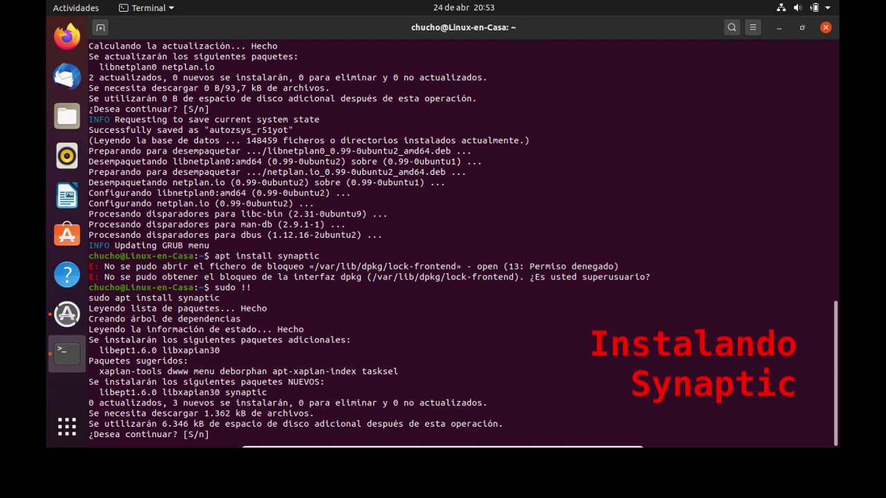
key(Return)
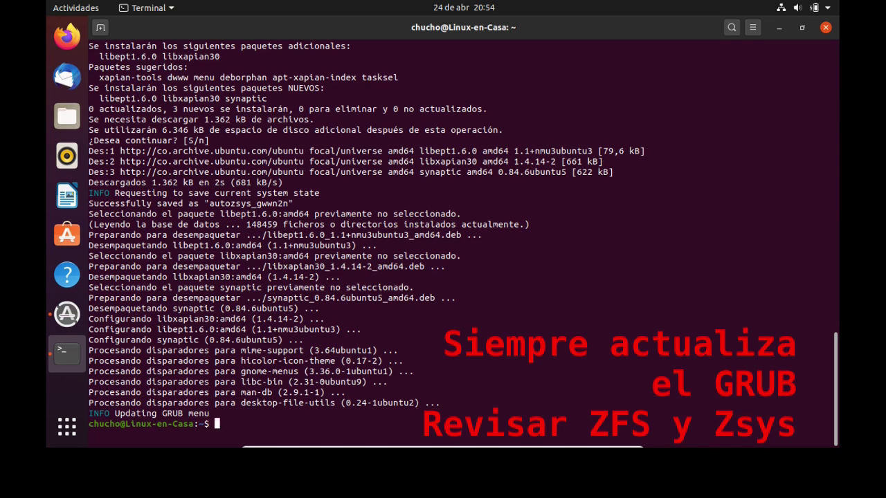
text(sudo synaptic)
key(Return)
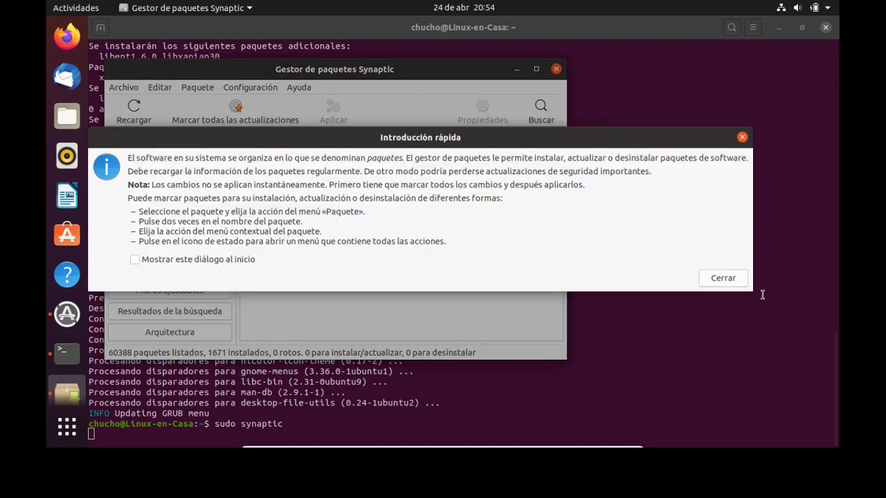
Maximize Synaptic and mark audacity for installation, accepting its required extra packages.
click(723, 277)
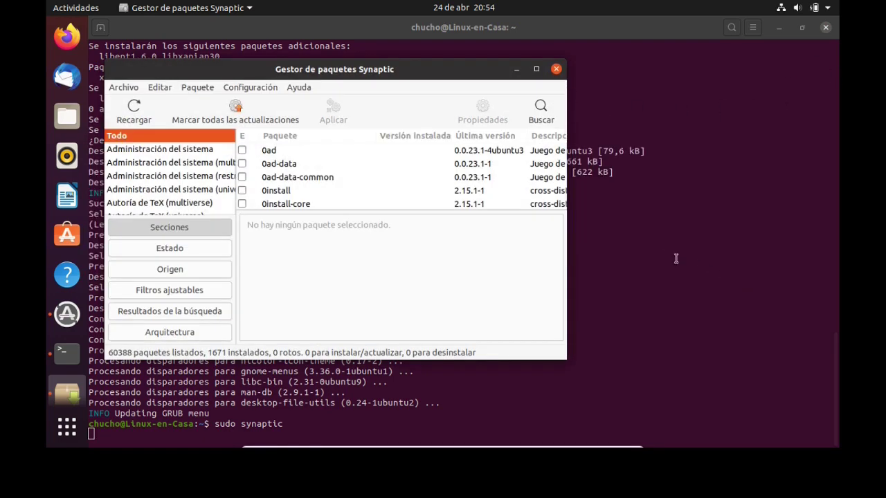
click(536, 69)
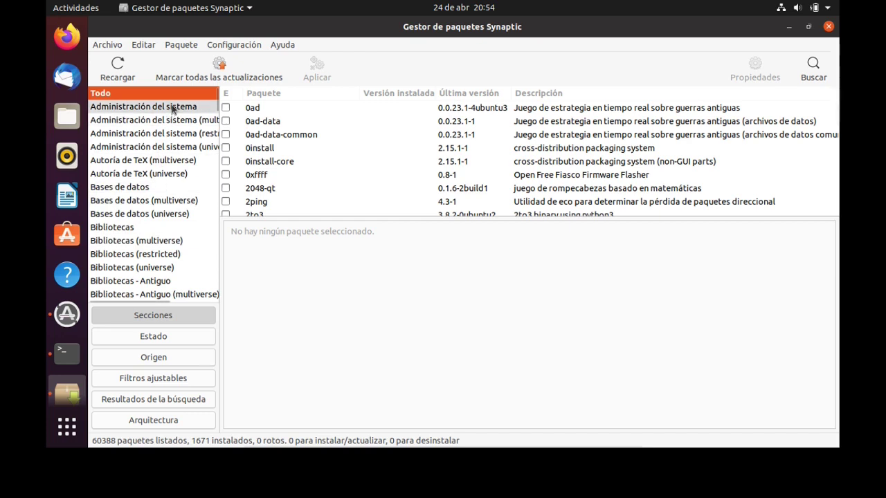
click(271, 137)
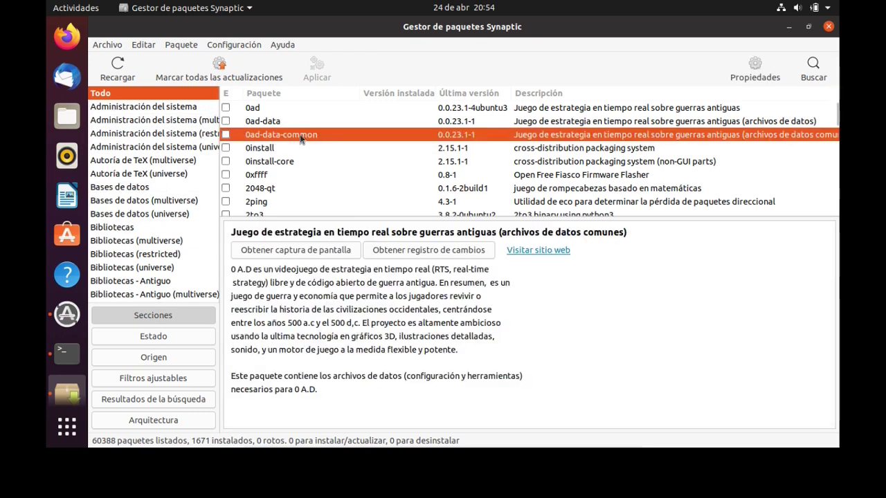
text(audac)
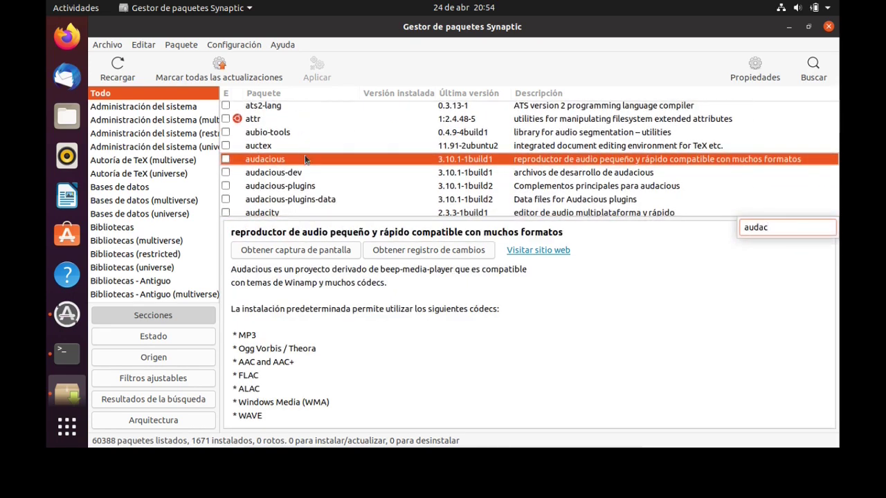
key(Down)
click(273, 202)
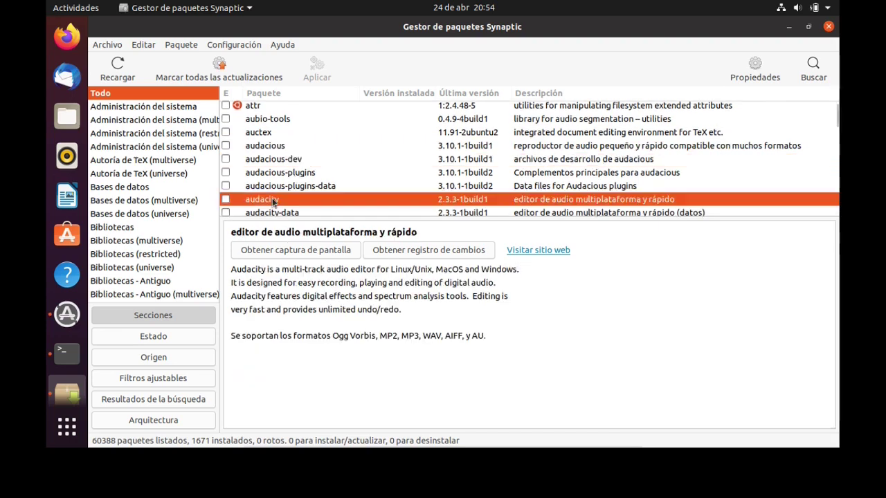
double_click(274, 201)
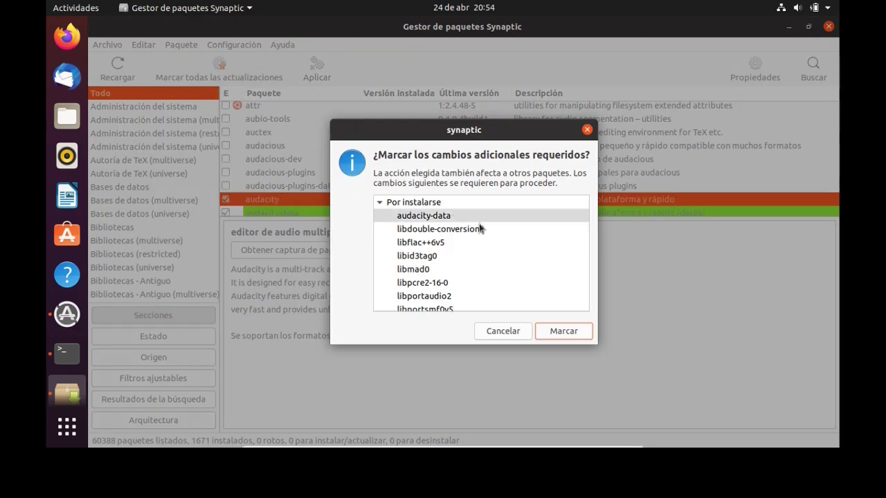
scroll(513, 263, down, 1)
scroll(514, 263, down, 5)
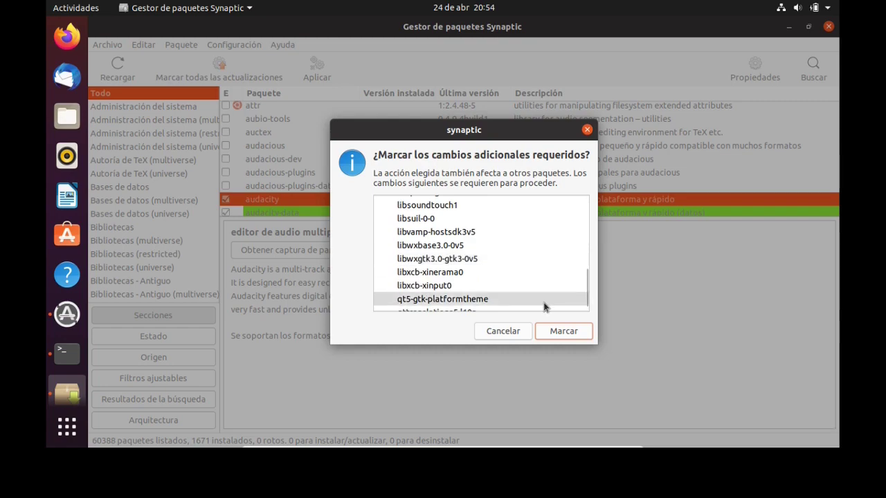
click(553, 336)
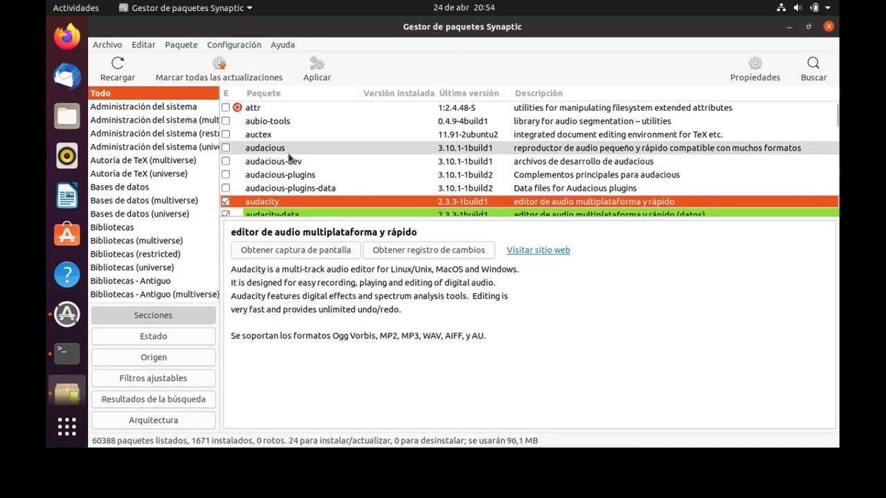
click(288, 151)
Mark lame for installation and bring up the summary of 25 new packages.
text(lame)
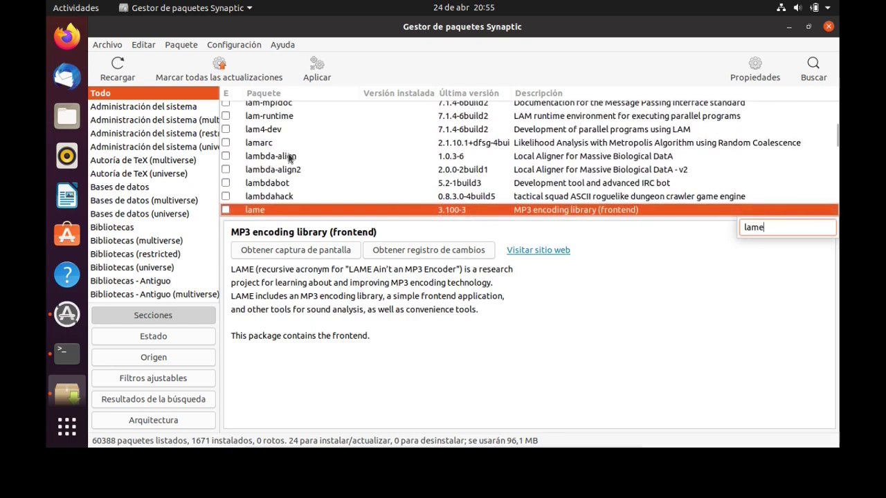
click(253, 209)
double_click(254, 210)
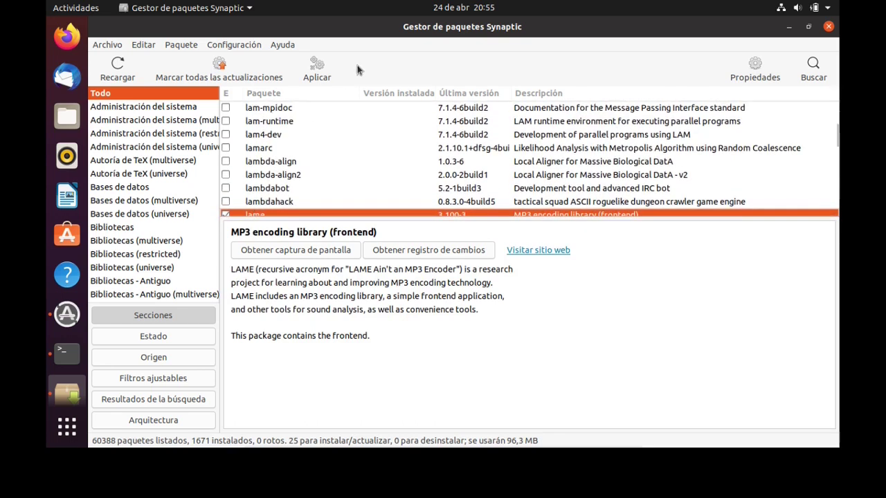
click(320, 72)
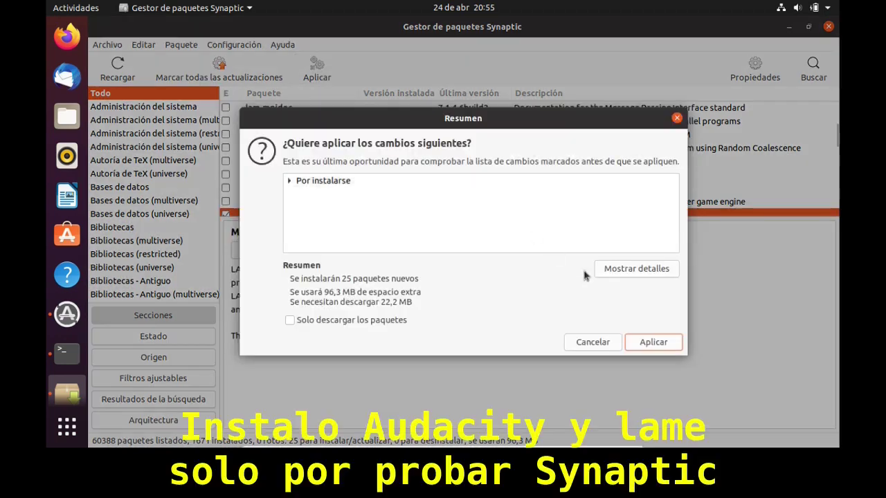
Apply the changes to install the 25 packages, watching the detailed log until done.
click(663, 344)
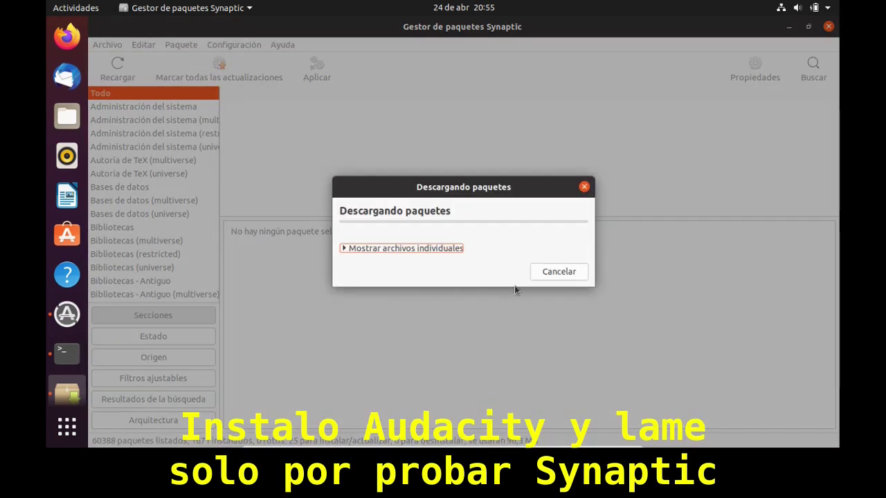
click(344, 250)
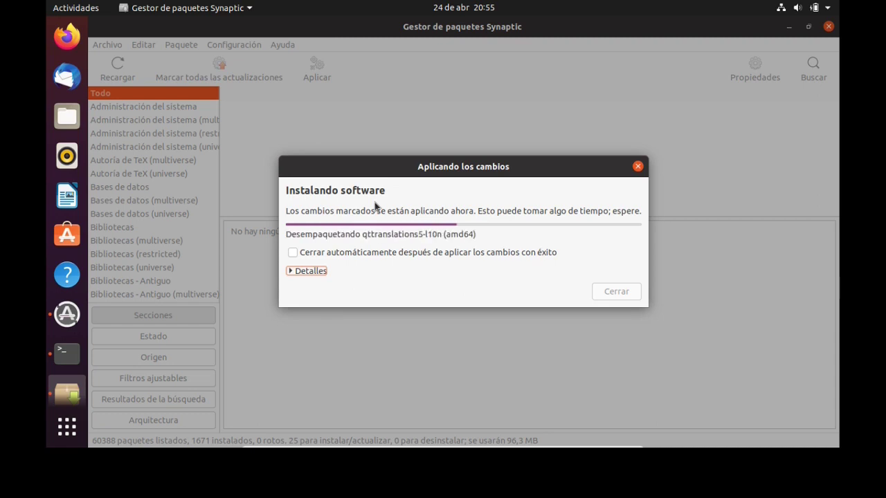
click(297, 272)
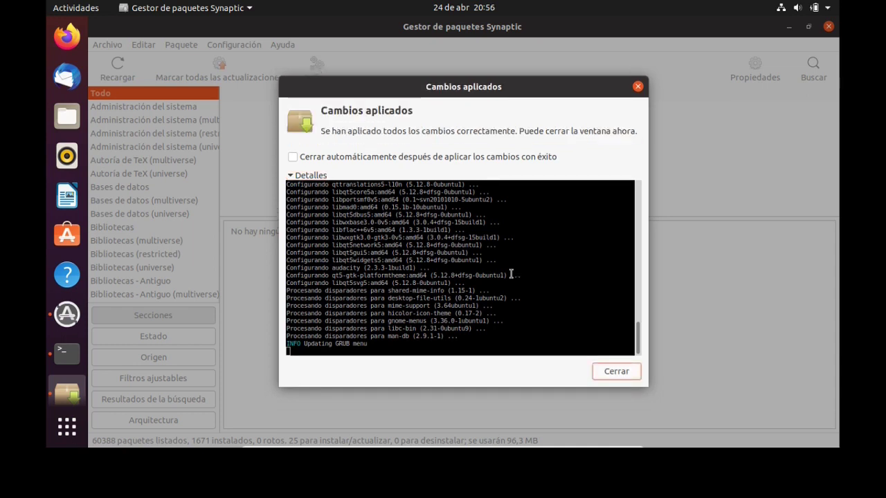
click(614, 378)
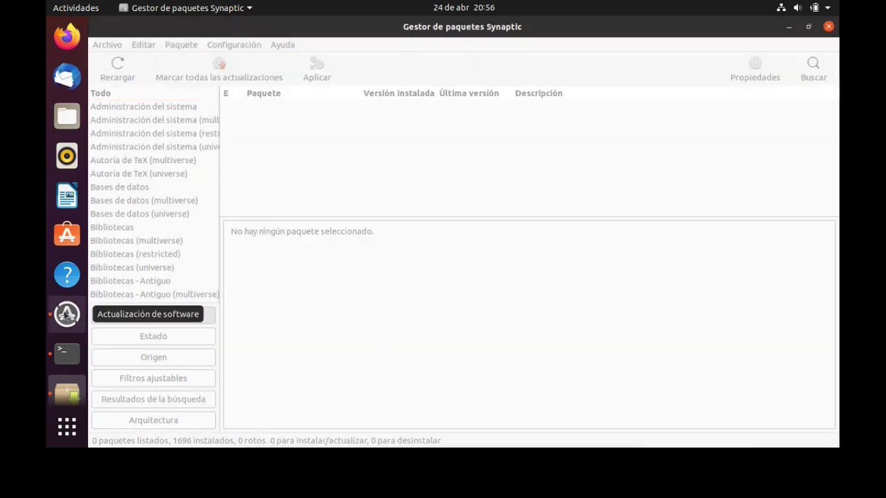
Close Synaptic, exit the terminal, and dismiss Software Updater's up-to-date notice.
click(828, 27)
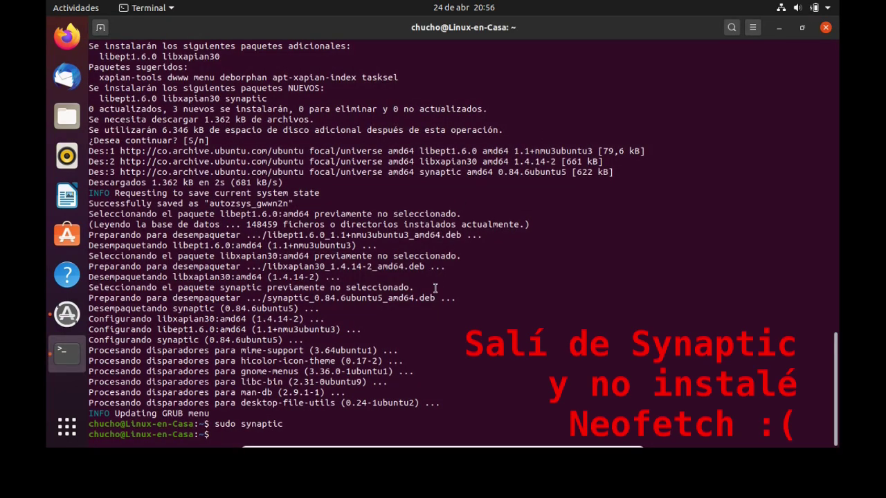
text(exit)
key(Return)
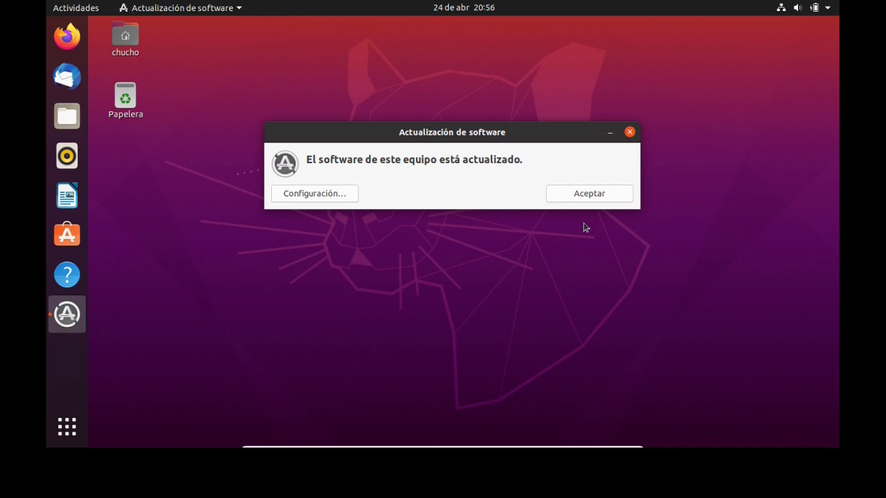
click(595, 199)
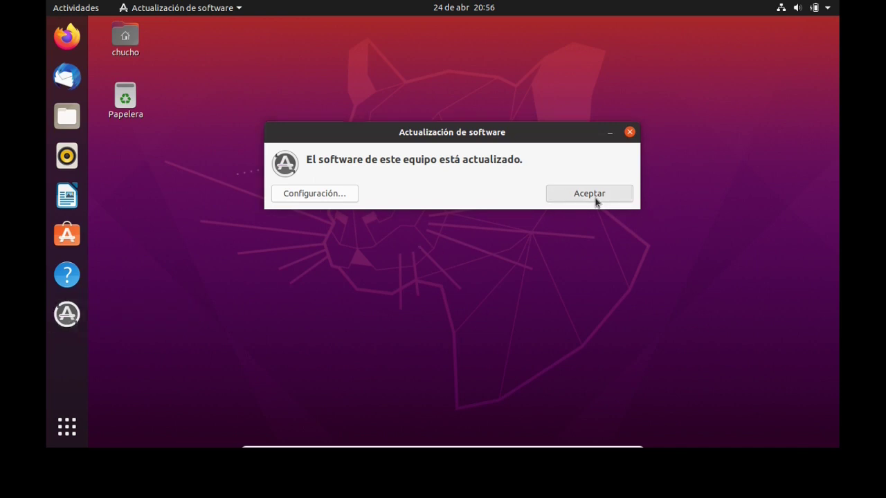
click(67, 237)
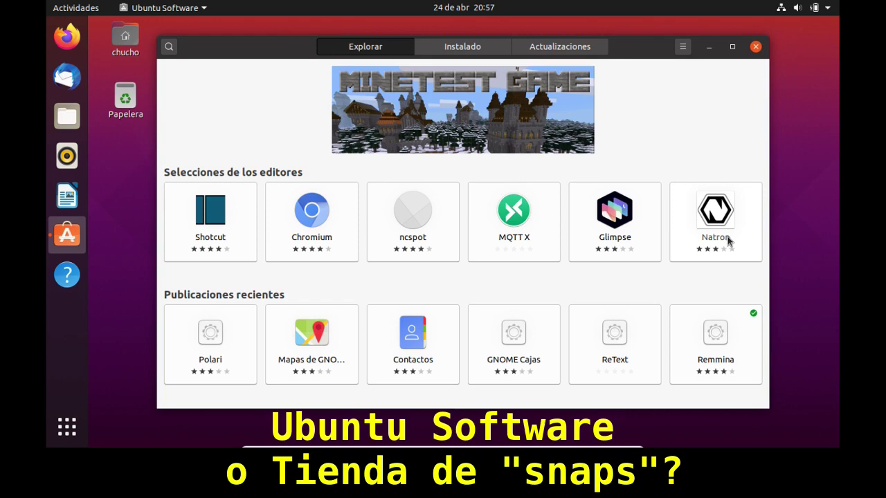
click(451, 49)
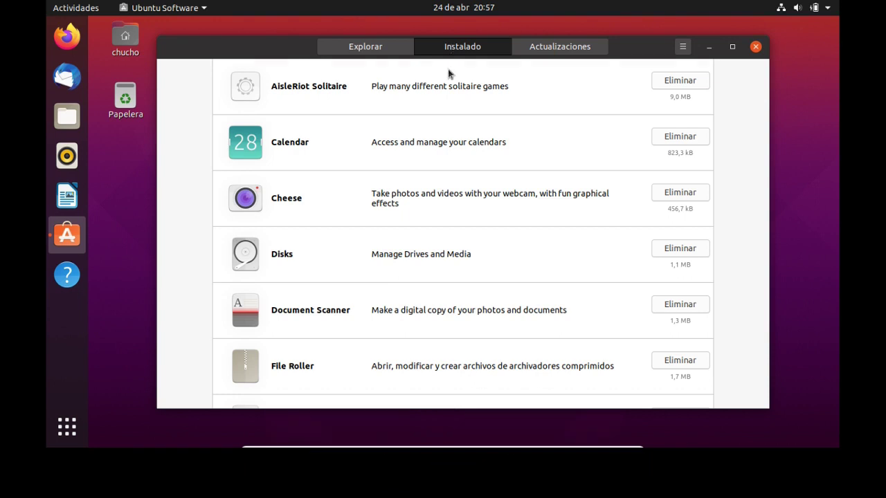
click(356, 48)
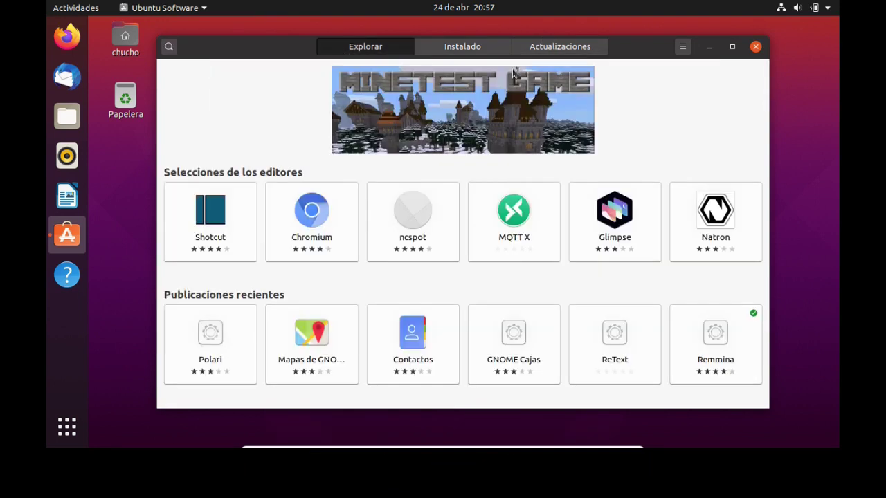
click(475, 53)
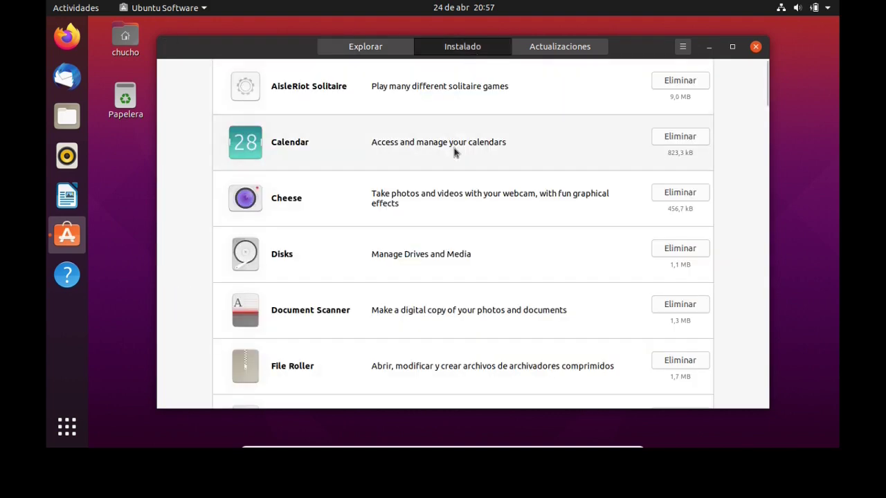
scroll(454, 151, down, 5)
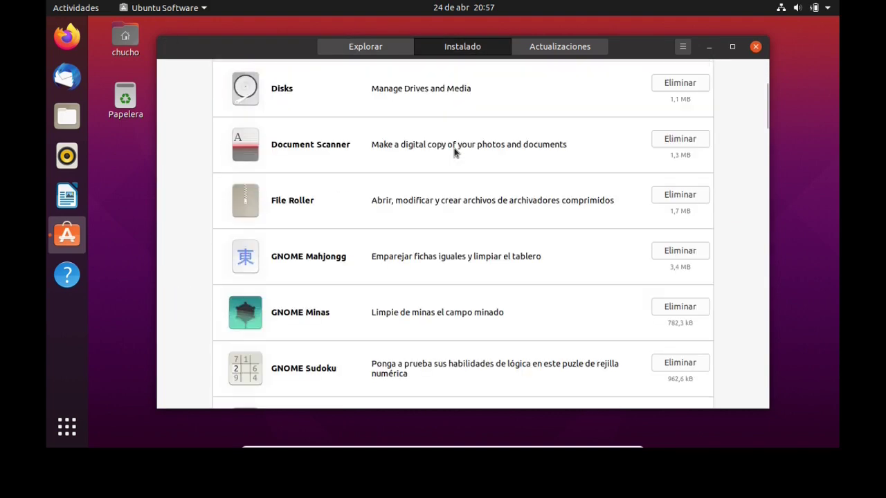
scroll(454, 151, down, 14)
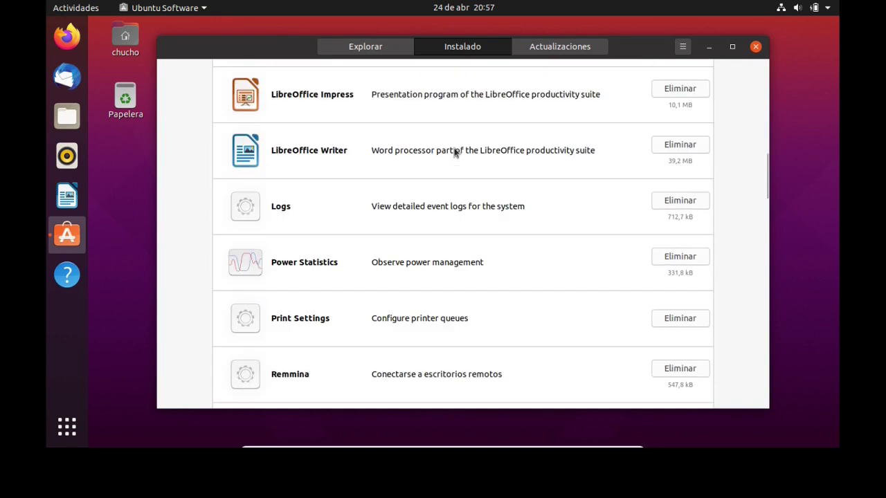
scroll(454, 151, down, 7)
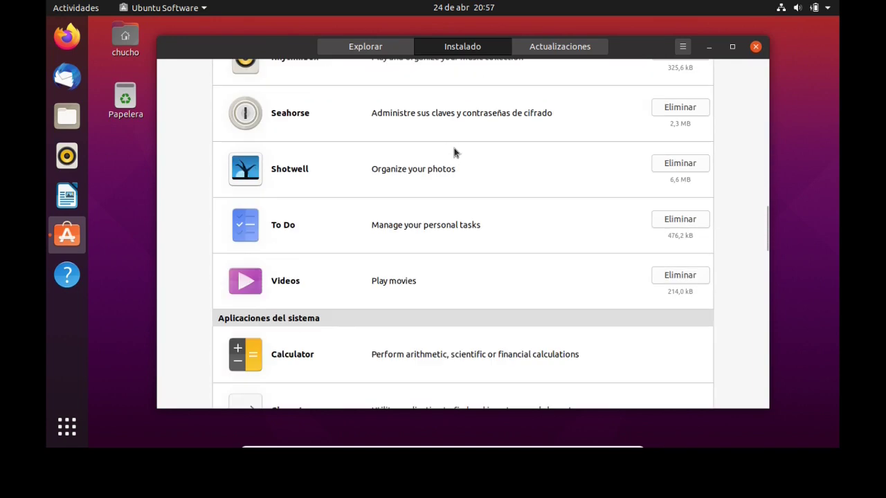
scroll(454, 151, down, 9)
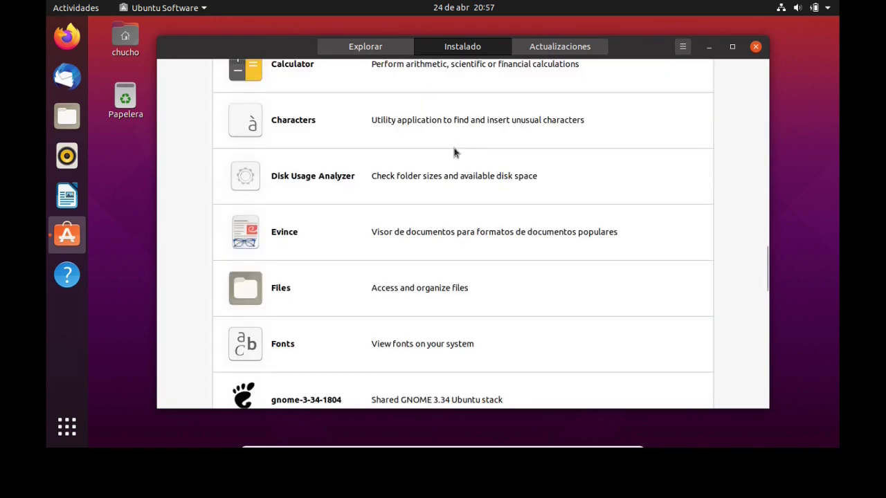
scroll(454, 151, down, 11)
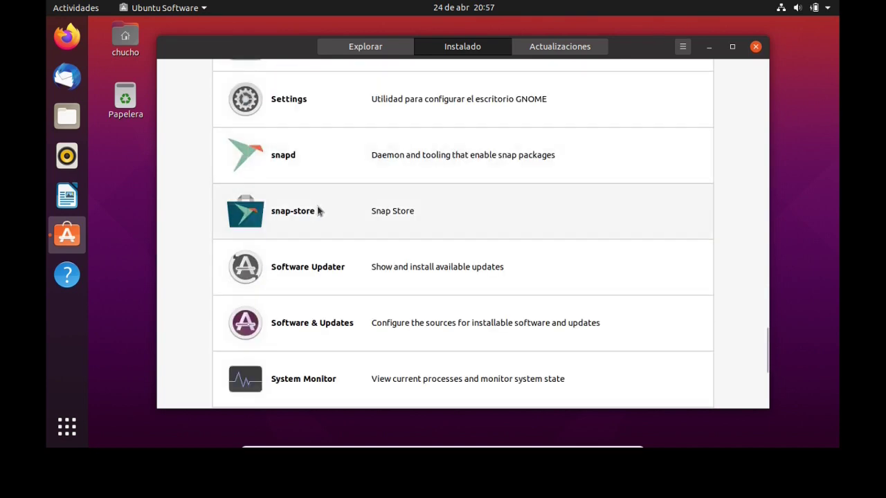
scroll(320, 236, down, 6)
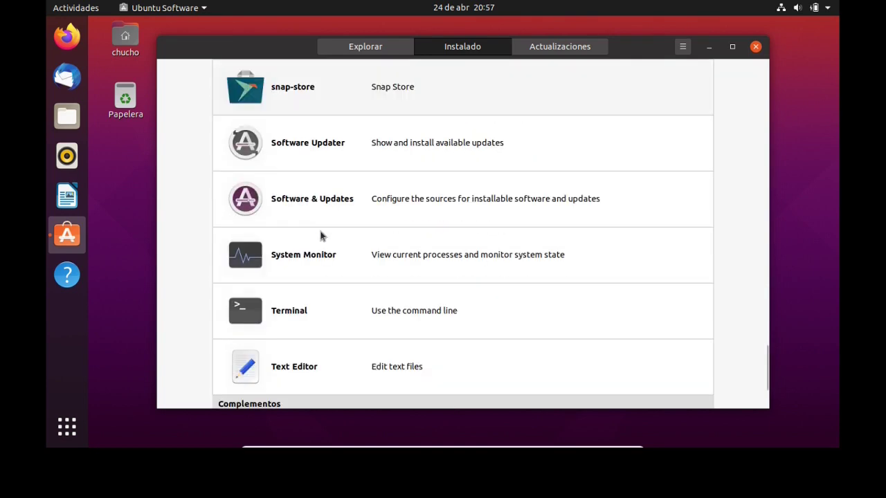
scroll(320, 236, up, 4)
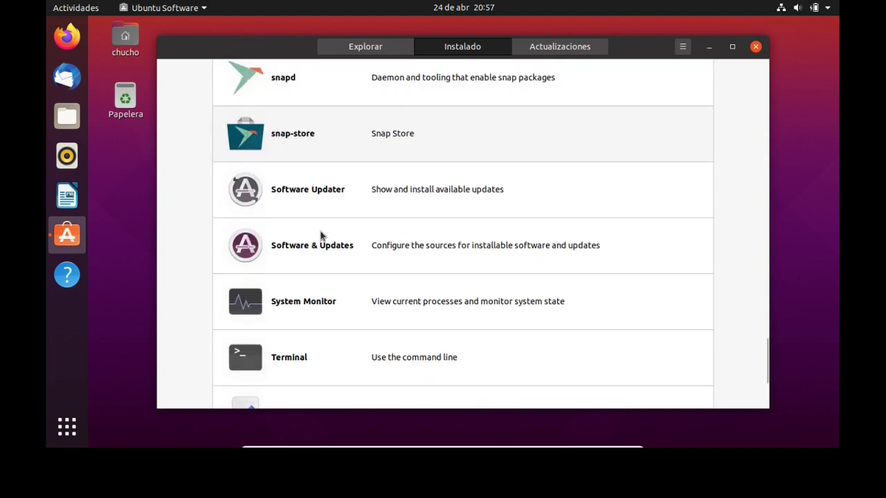
scroll(320, 236, up, 4)
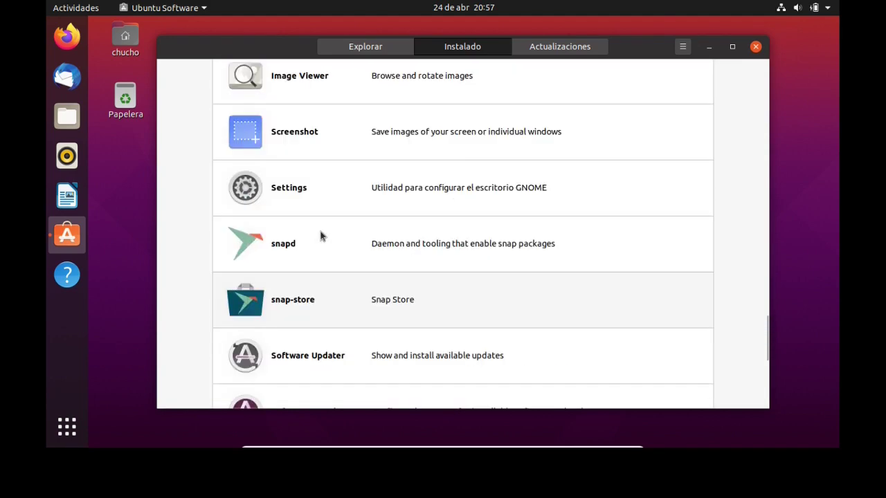
scroll(321, 236, up, 2)
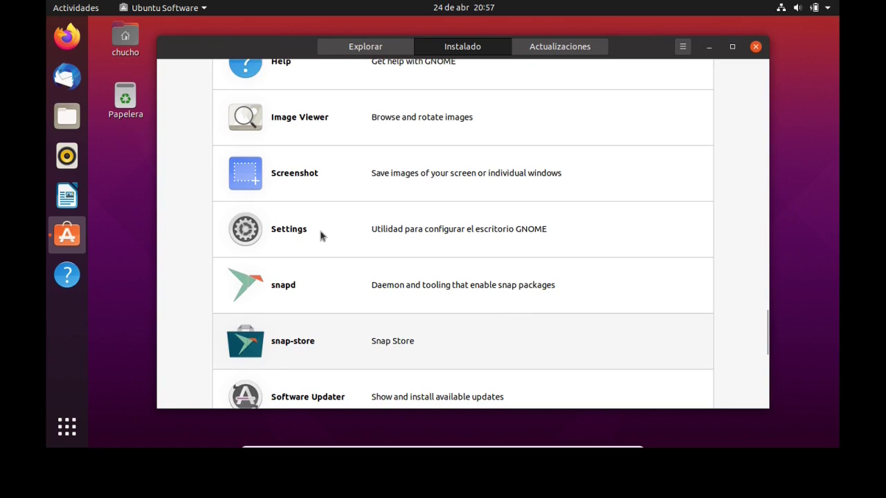
click(560, 50)
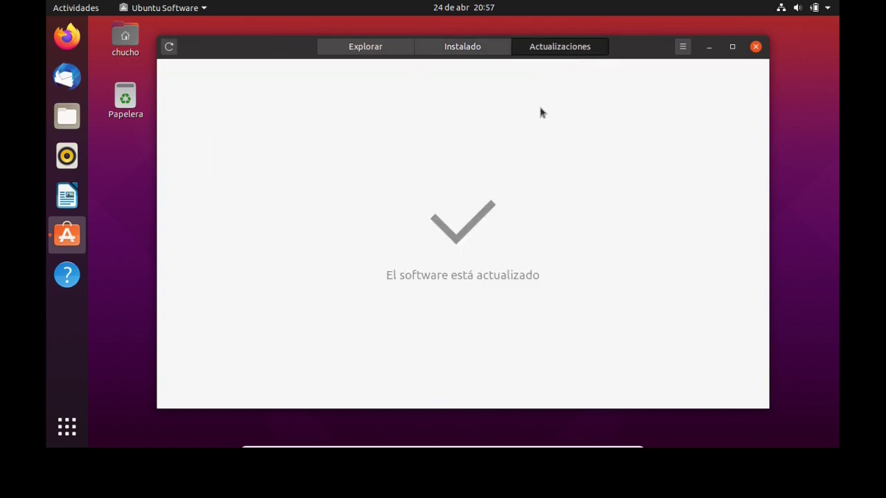
click(755, 46)
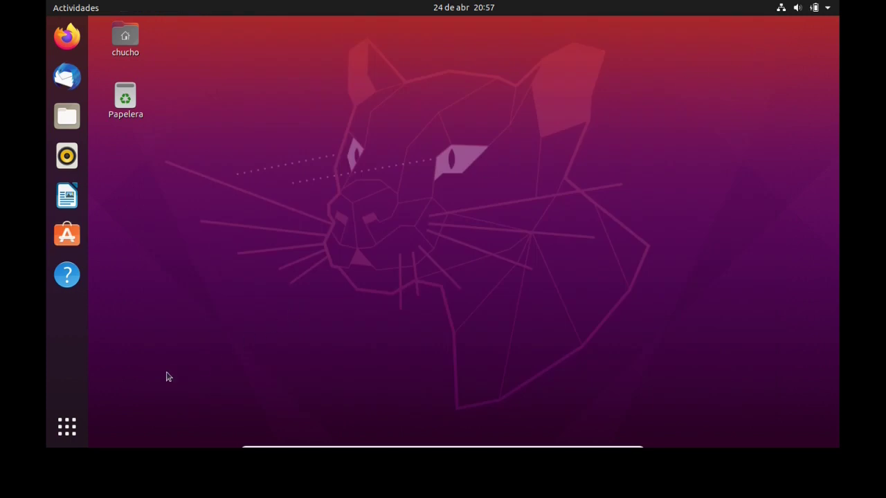
Open the application grid and try searches for 'snap' and 'odio', clearing each.
click(70, 433)
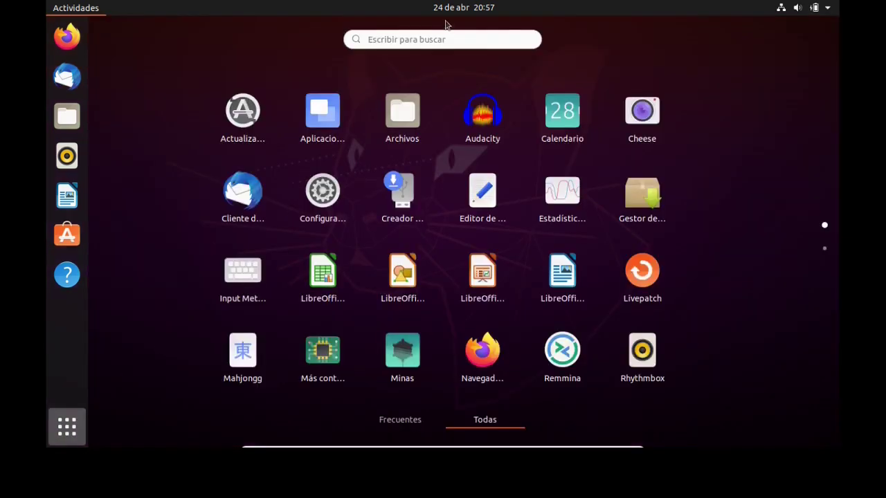
click(432, 40)
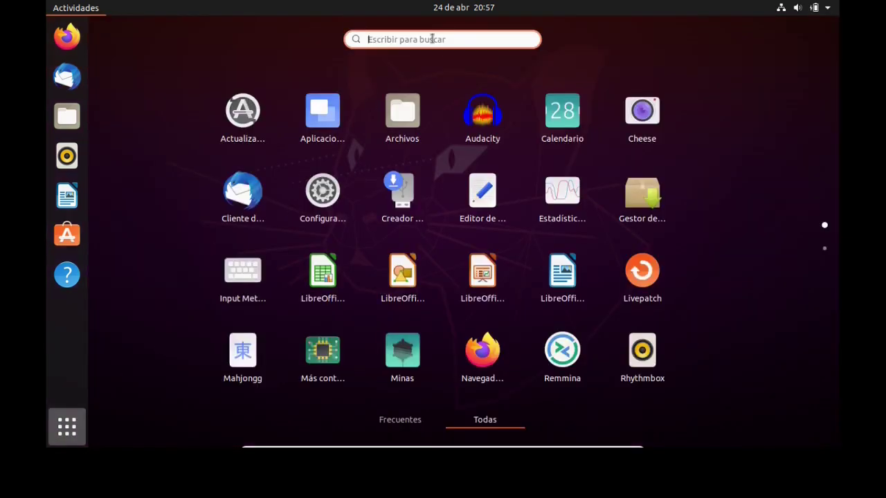
text(snap)
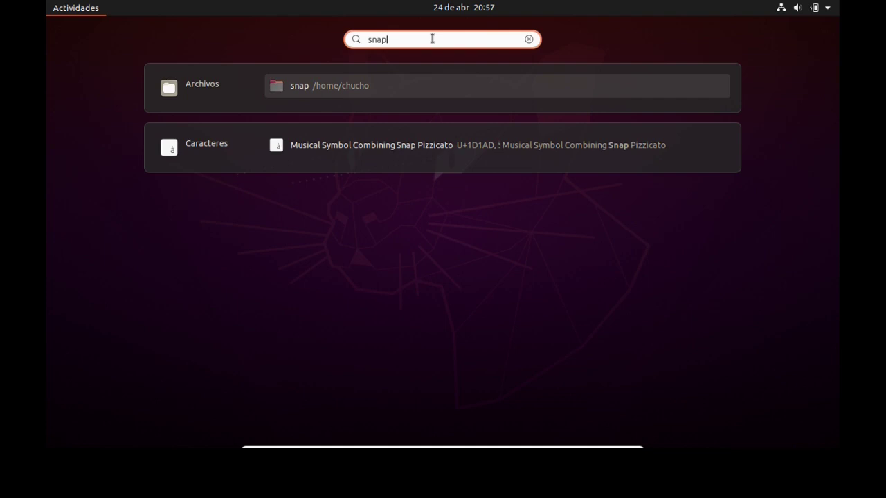
key(BackSpace)
key(BackSpace)
key(BackSpace)
key(BackSpace)
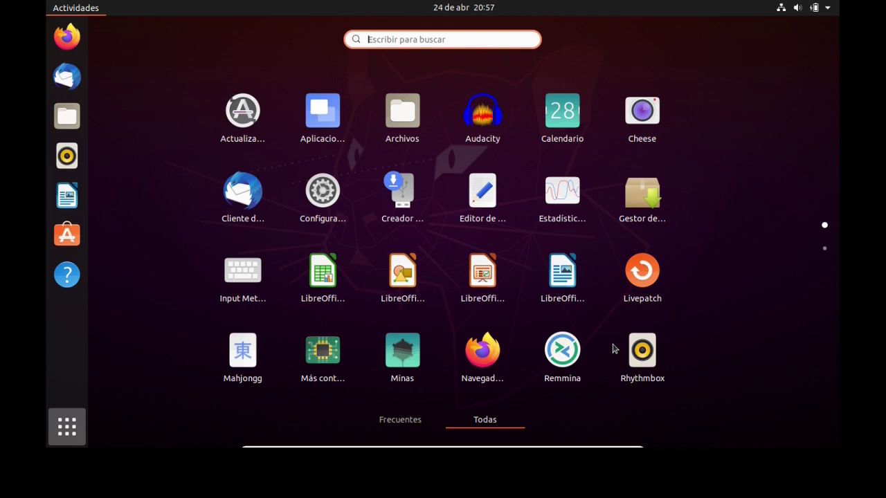
scroll(612, 349, down, 1)
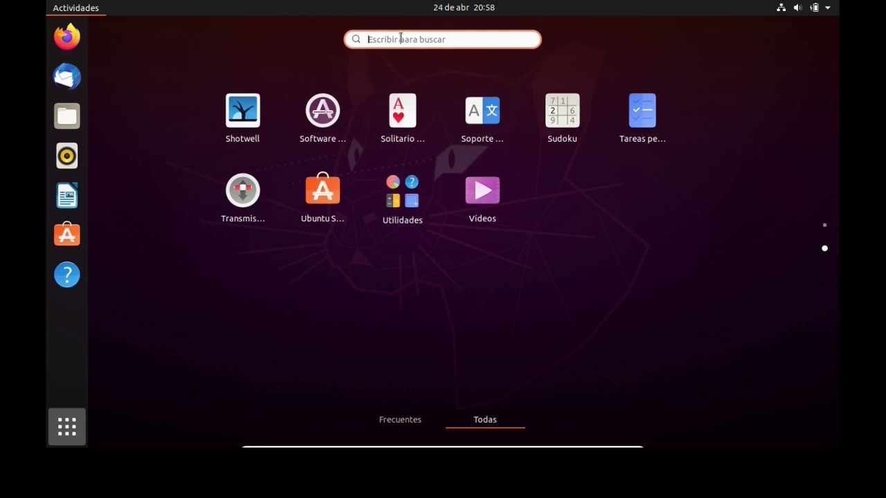
text(odio)
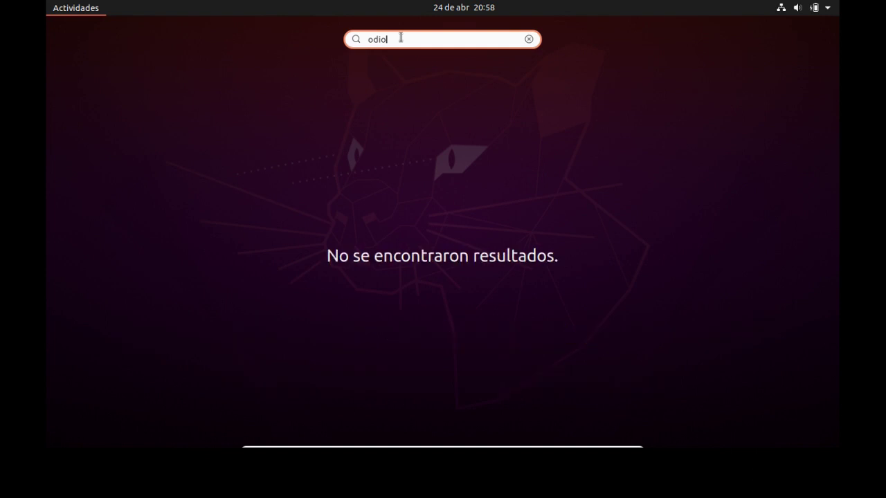
key(BackSpace)
key(BackSpace)
key(BackSpace)
key(BackSpace)
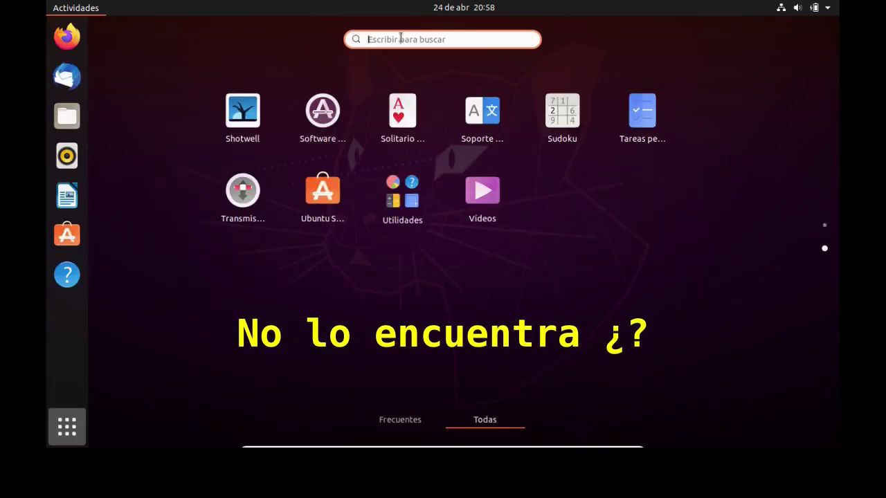
Search for 'blender', find no results, and delete the search text.
text(blender)
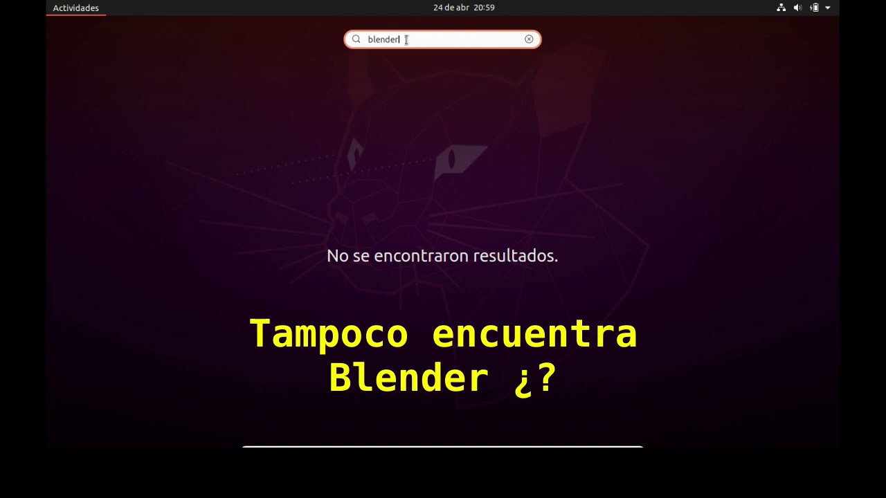
drag(414, 39, 351, 39)
key(BackSpace)
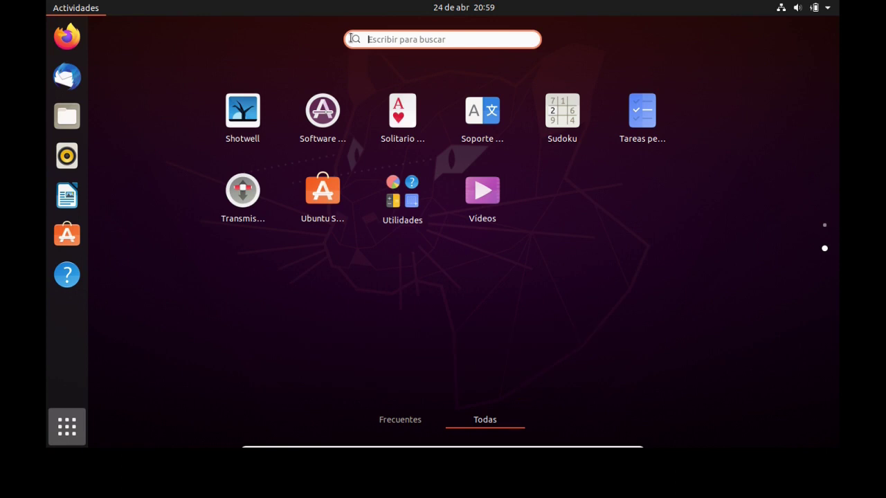
Open Ubuntu Software, check the Instalado and Actualizaciones tabs, then close it.
click(323, 193)
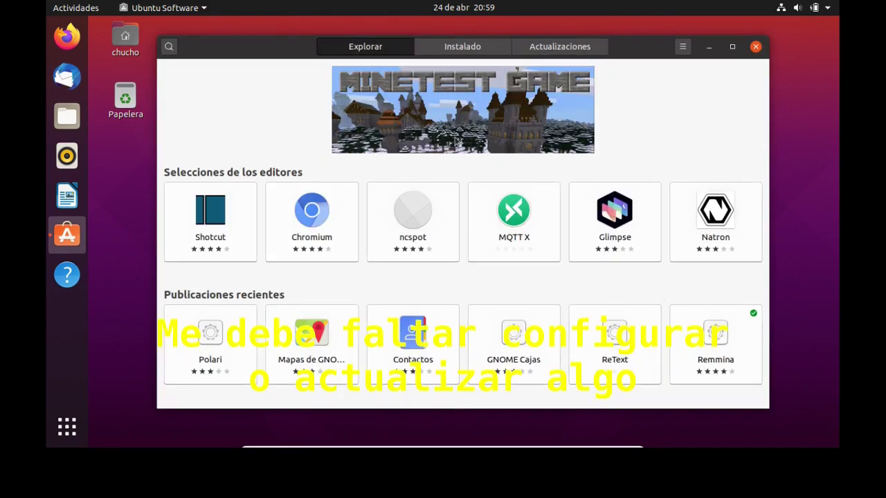
click(454, 49)
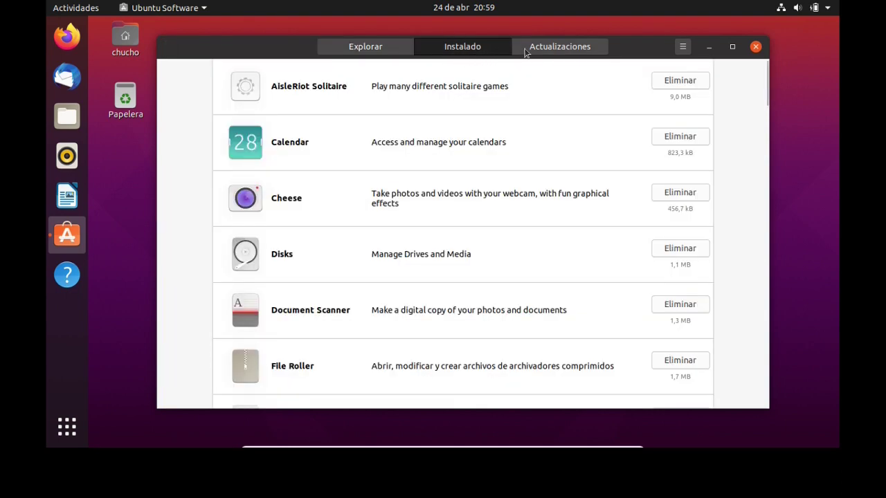
click(557, 51)
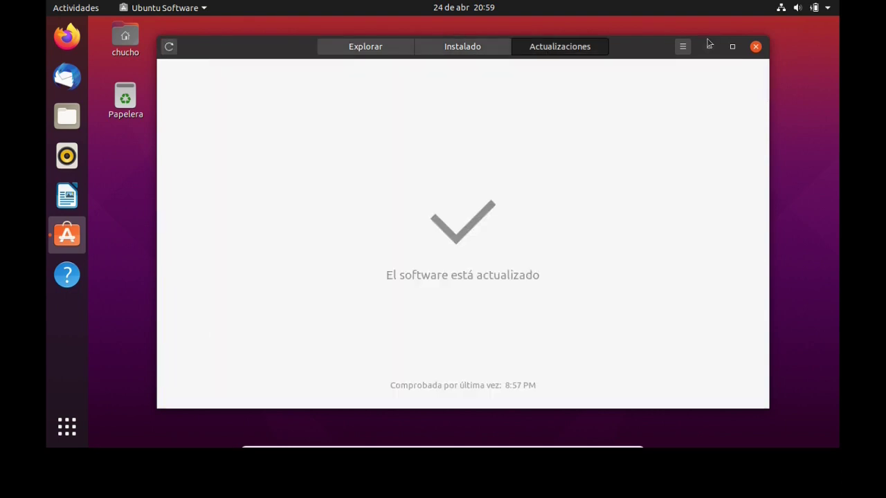
click(756, 48)
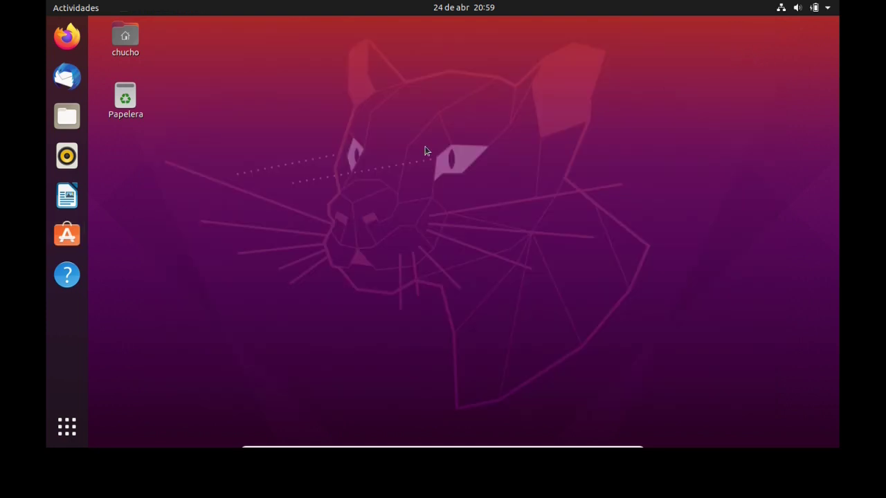
Show all applications and try searches for 'snap' and 'store', clearing each.
click(63, 427)
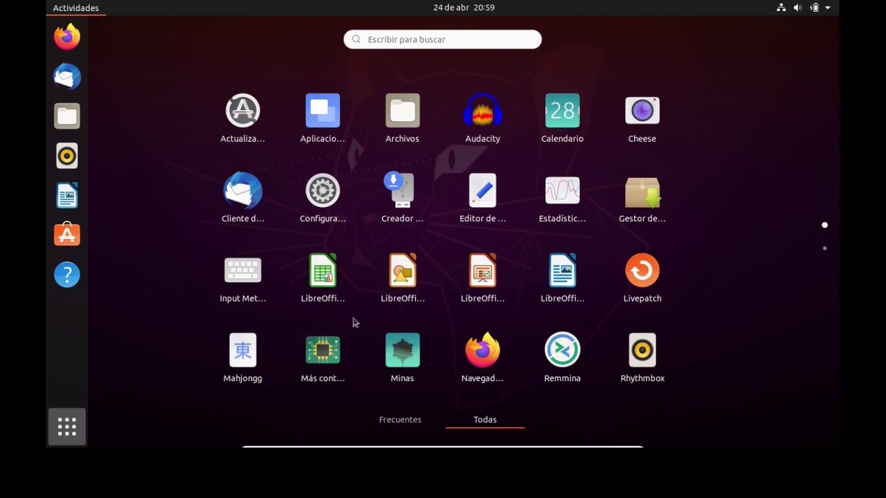
scroll(353, 323, down, 1)
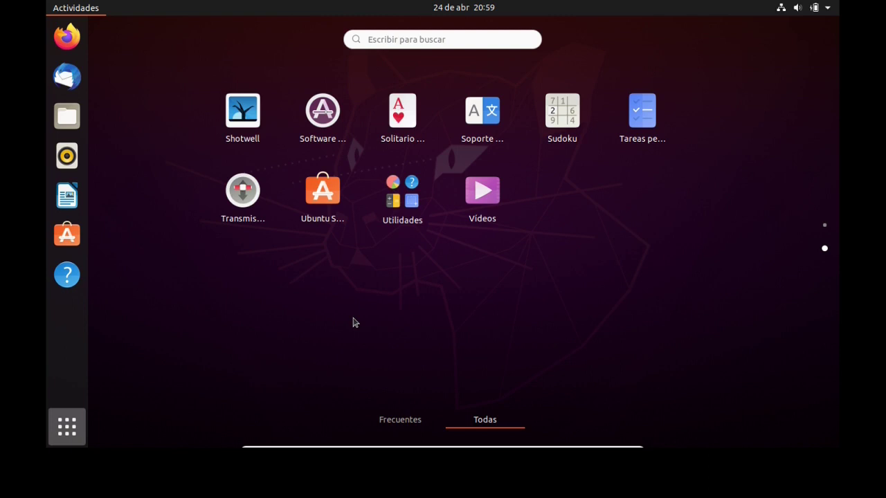
scroll(353, 322, up, 1)
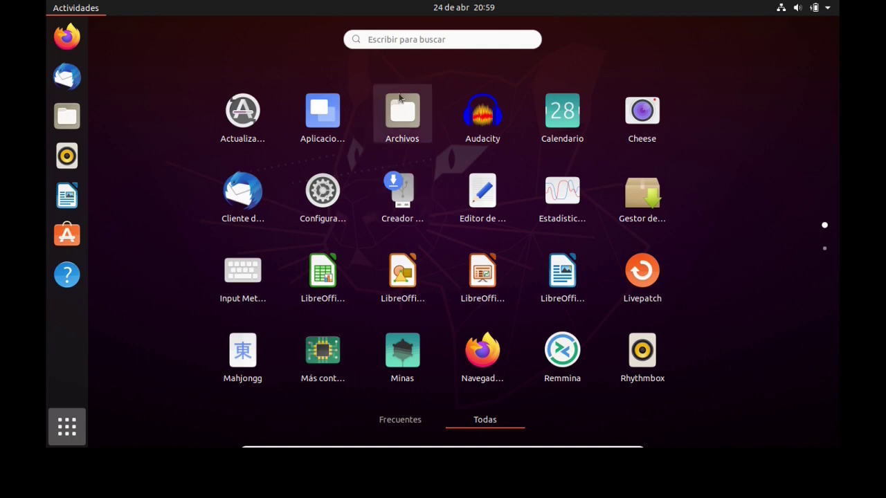
click(396, 38)
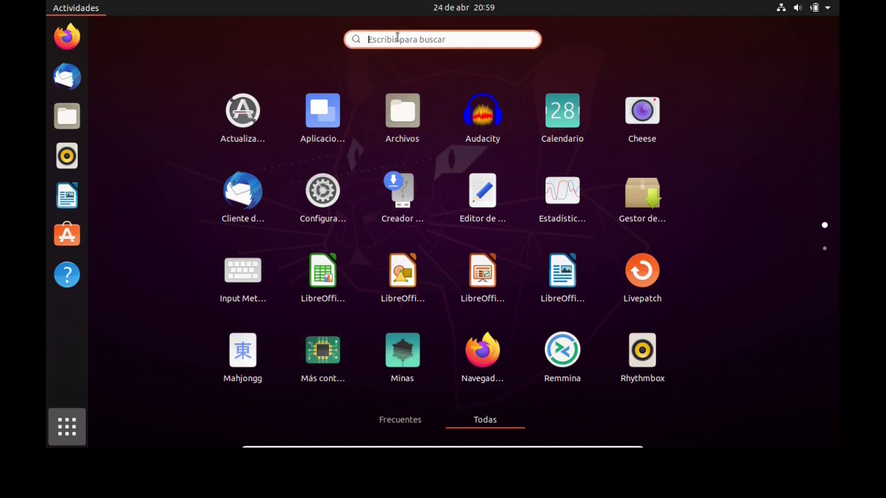
text(snal)
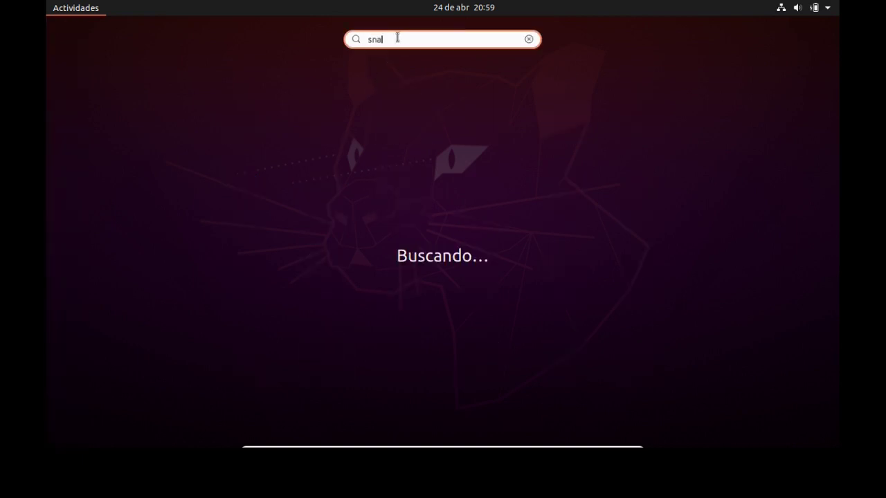
text(p)
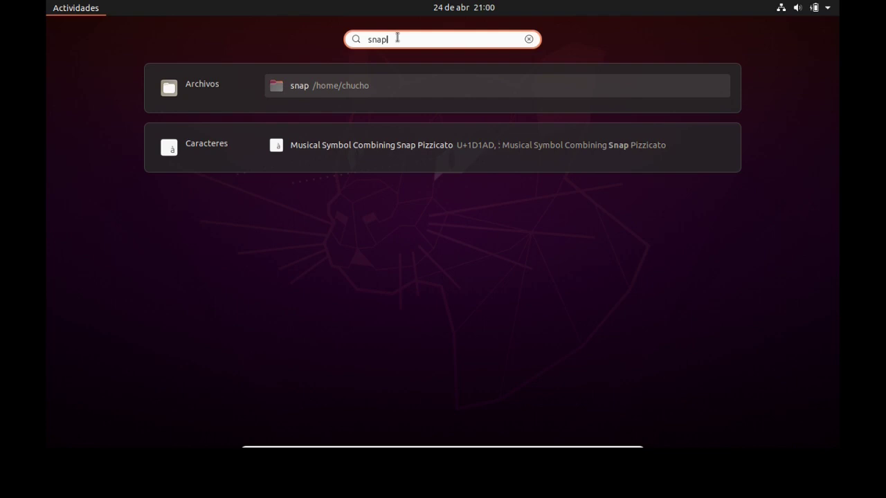
key(BackSpace)
key(BackSpace)
key(BackSpace)
key(BackSpace)
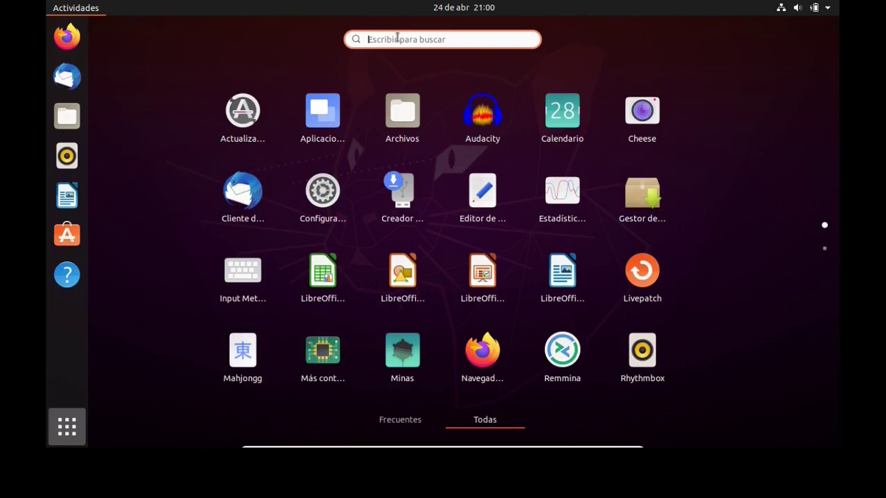
text(store)
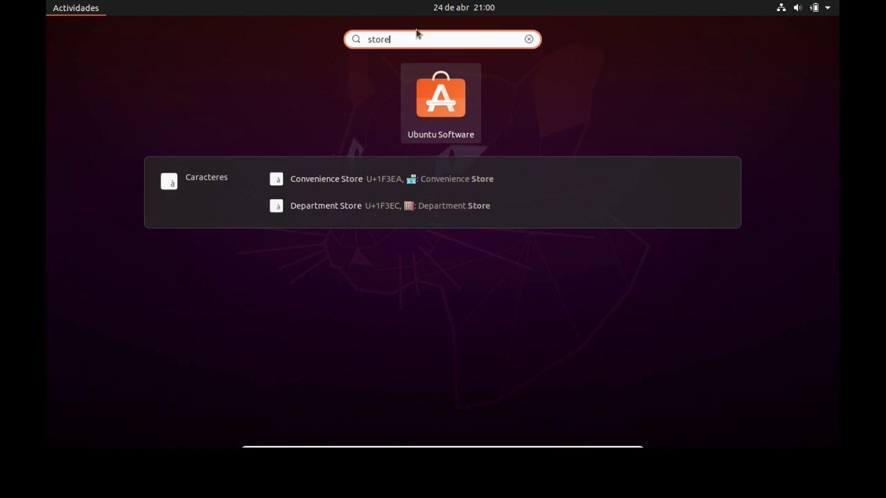
drag(408, 40, 339, 29)
key(BackSpace)
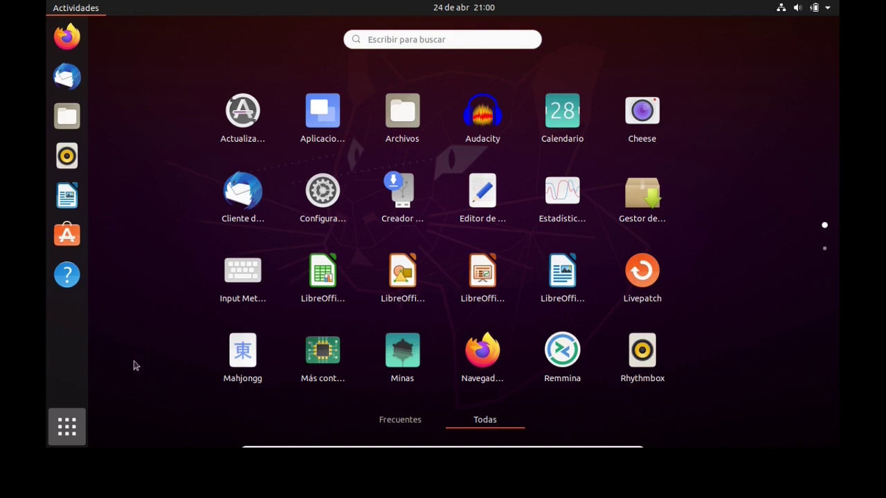
Toggle the app grid between Frecuentes and Todas, page through it, then open the system menu.
click(67, 427)
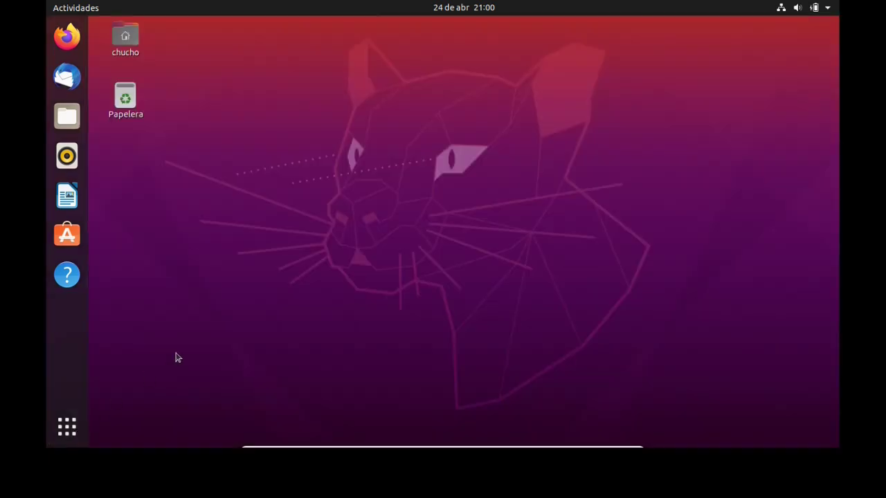
click(67, 427)
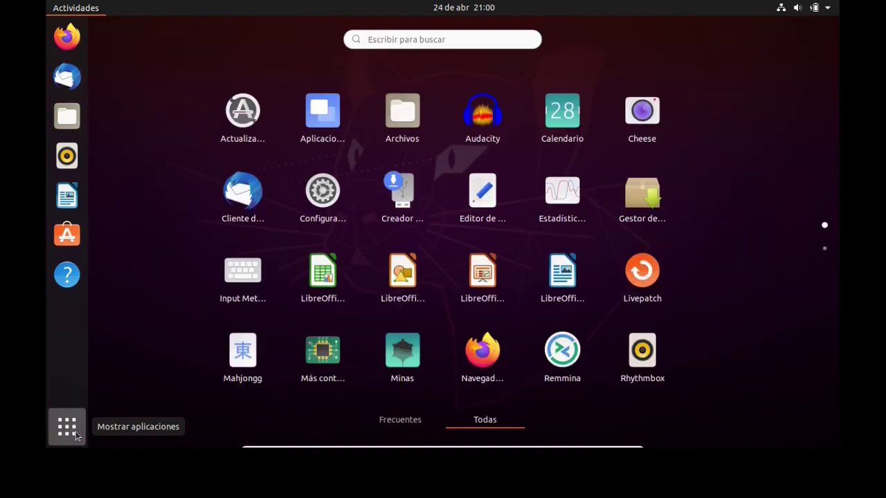
click(419, 420)
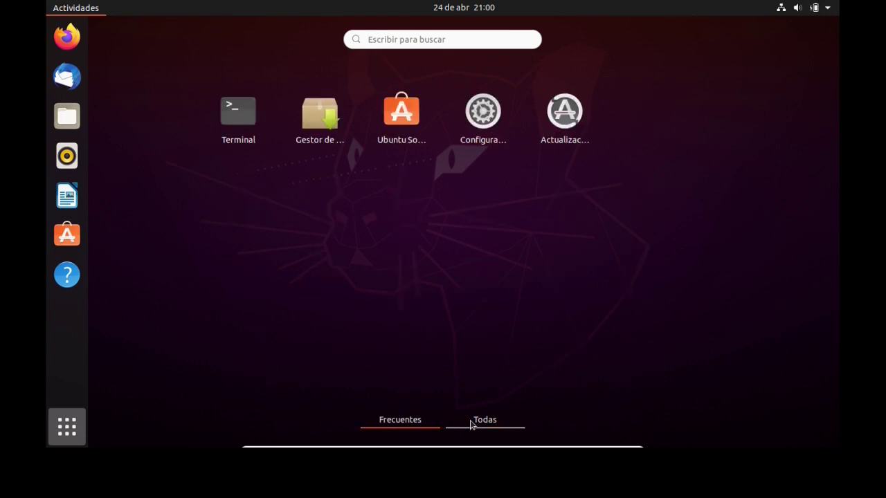
click(472, 424)
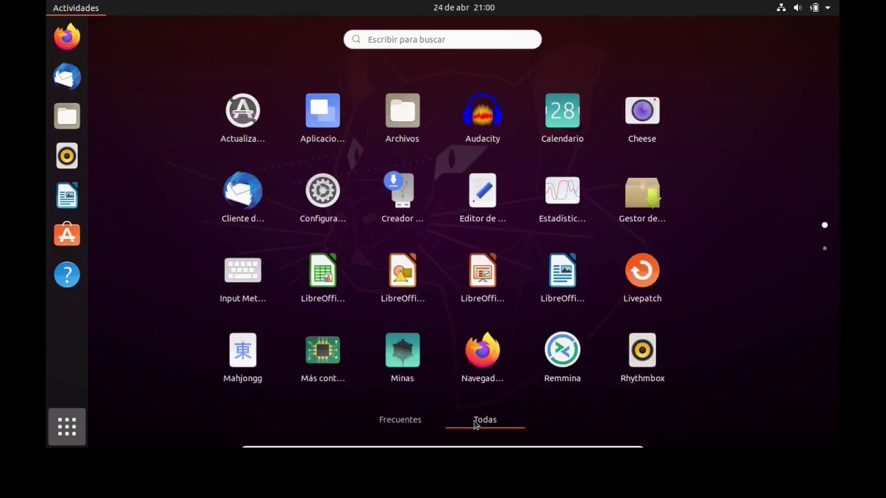
scroll(515, 320, down, 1)
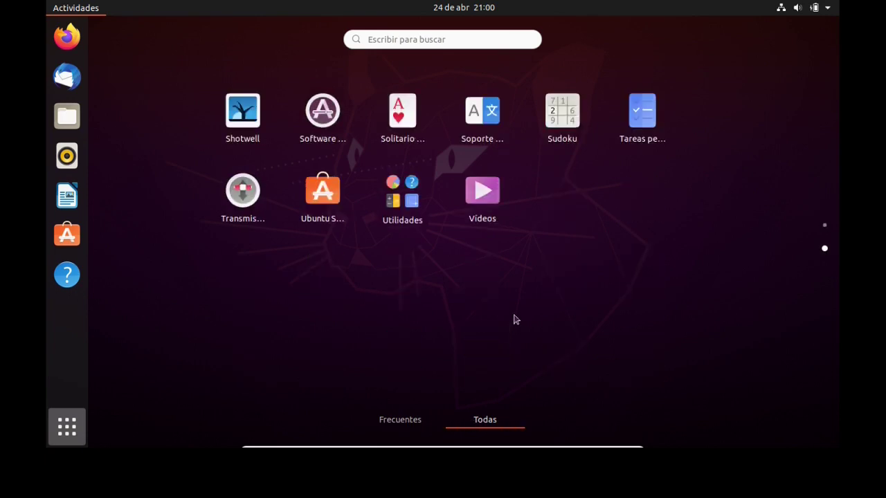
scroll(515, 320, up, 1)
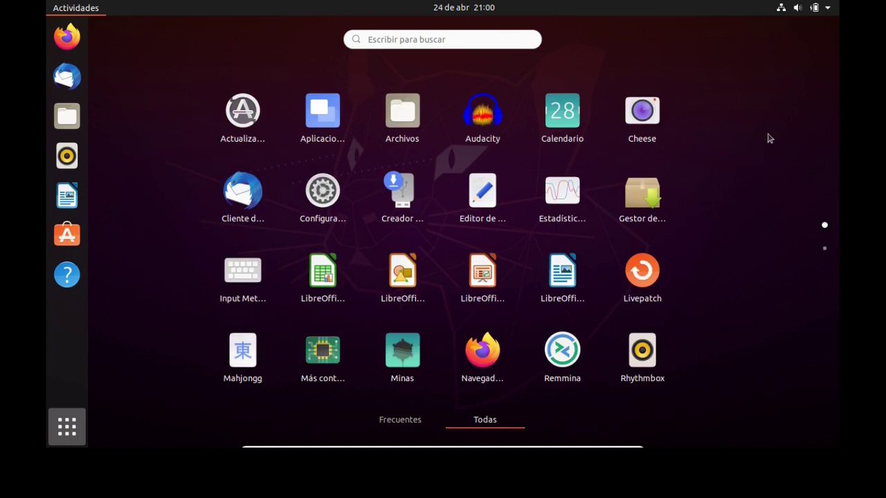
click(824, 10)
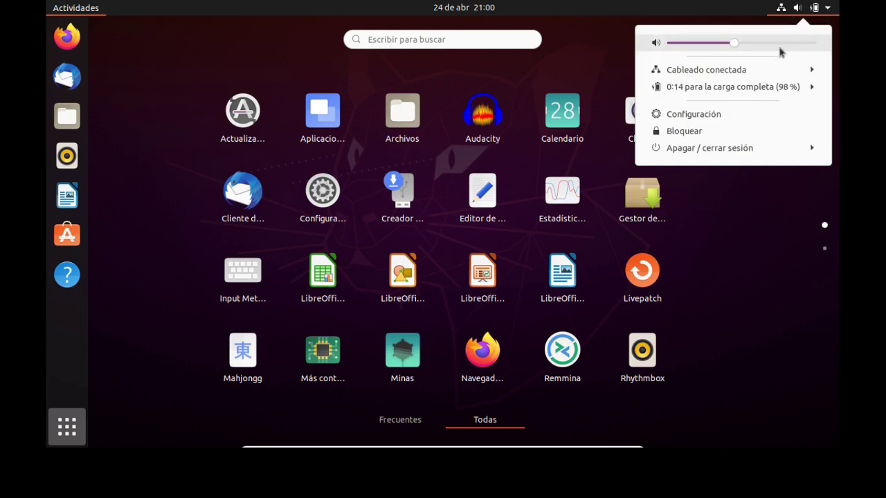
Choose Apagar… from the power options and confirm the shutdown.
click(701, 148)
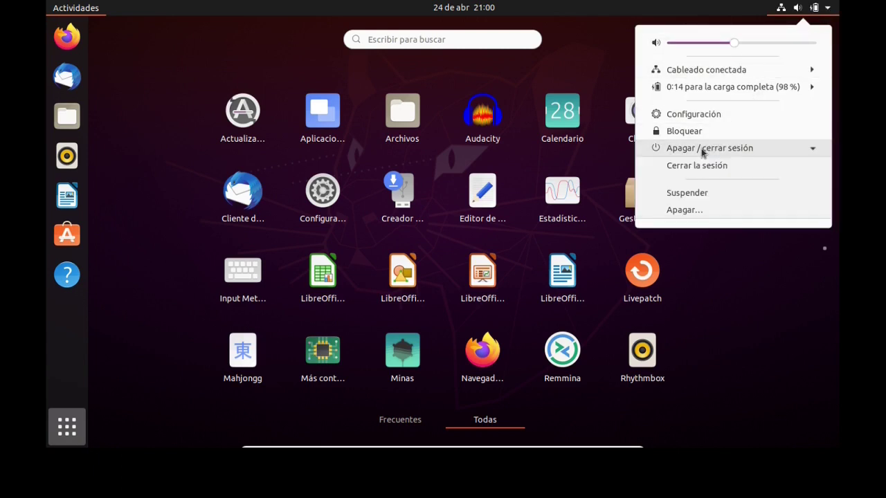
click(679, 210)
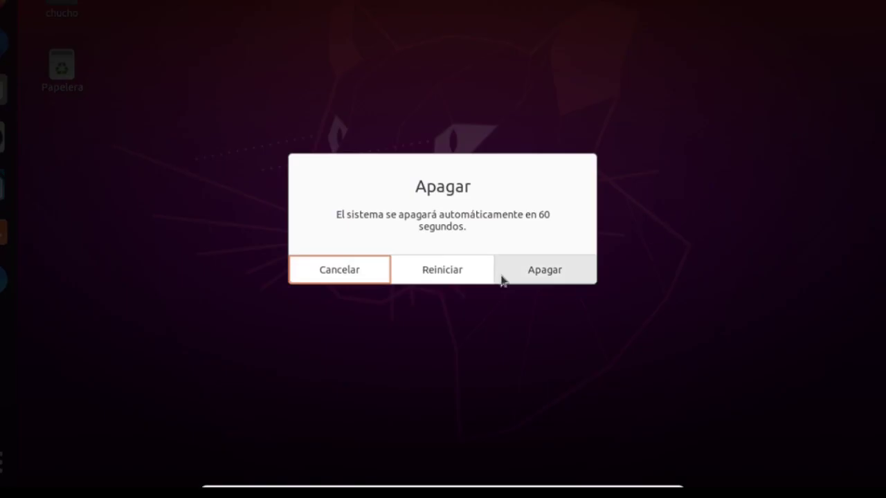
click(530, 275)
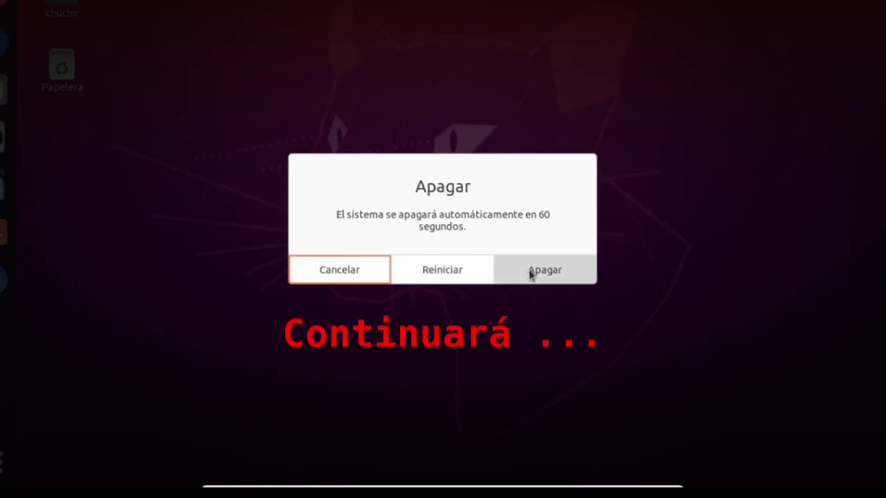